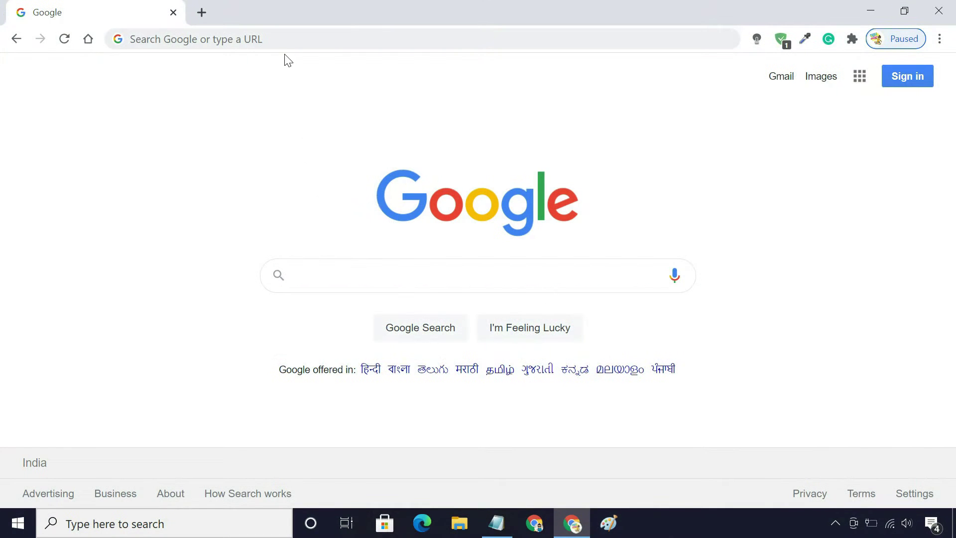
Load gmail.com and sign in to the old account with its password
{"action": "left_click", "coordinate": [284, 40]}
{"action": "type", "text": "gmail.com"}
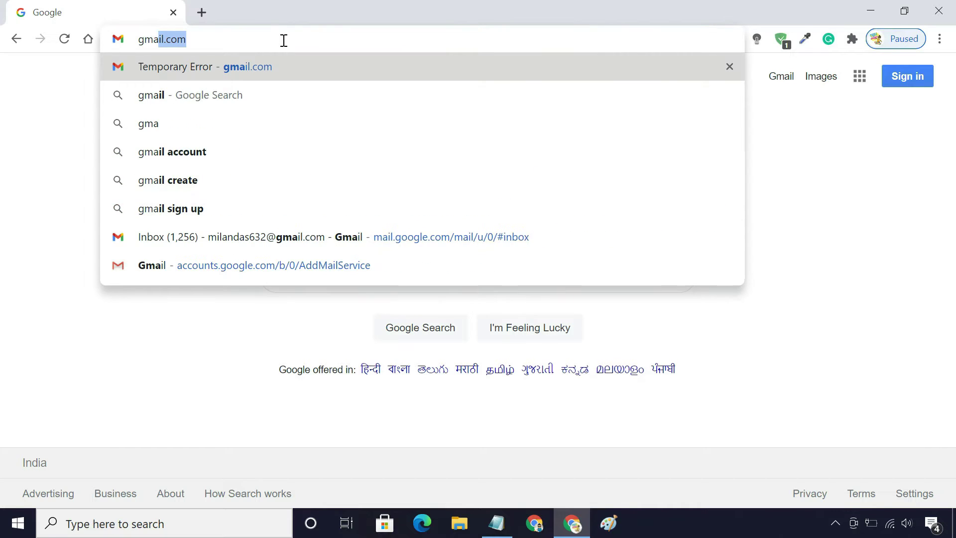
{"action": "key", "text": "Return"}
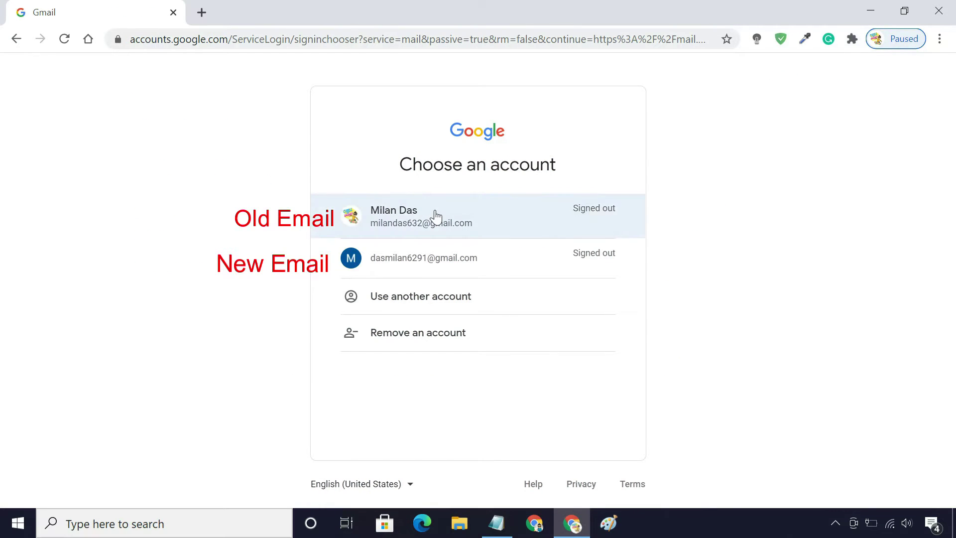
{"action": "left_click", "coordinate": [435, 215]}
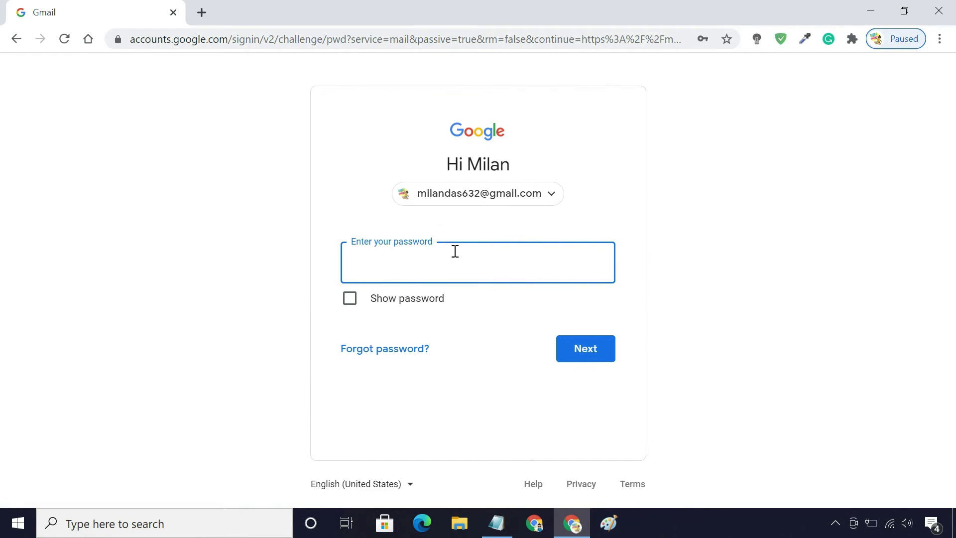
{"action": "key", "text": "Return"}
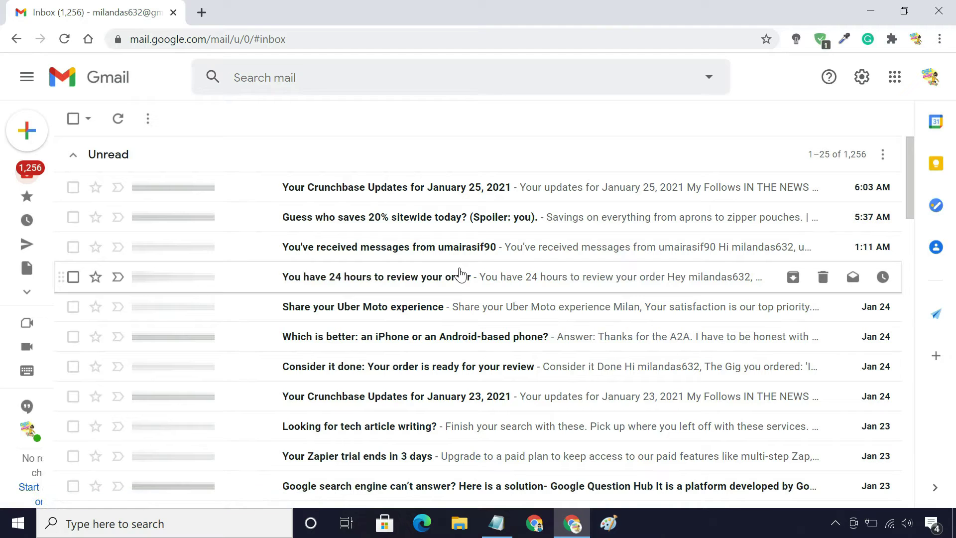
In Forwarding and POP/IMAP settings, select Enable POP for all mail and save changes
{"action": "left_click", "coordinate": [860, 80]}
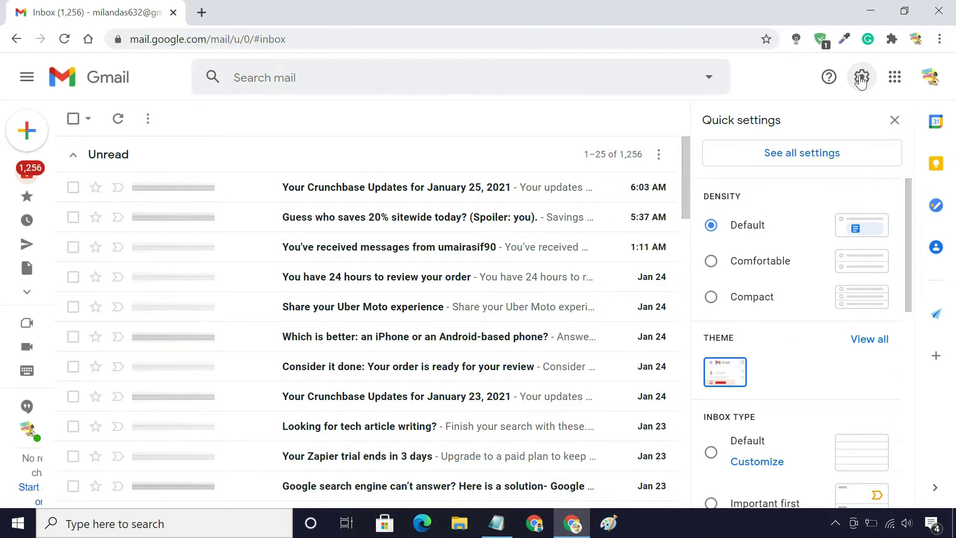
{"action": "left_click", "coordinate": [800, 154]}
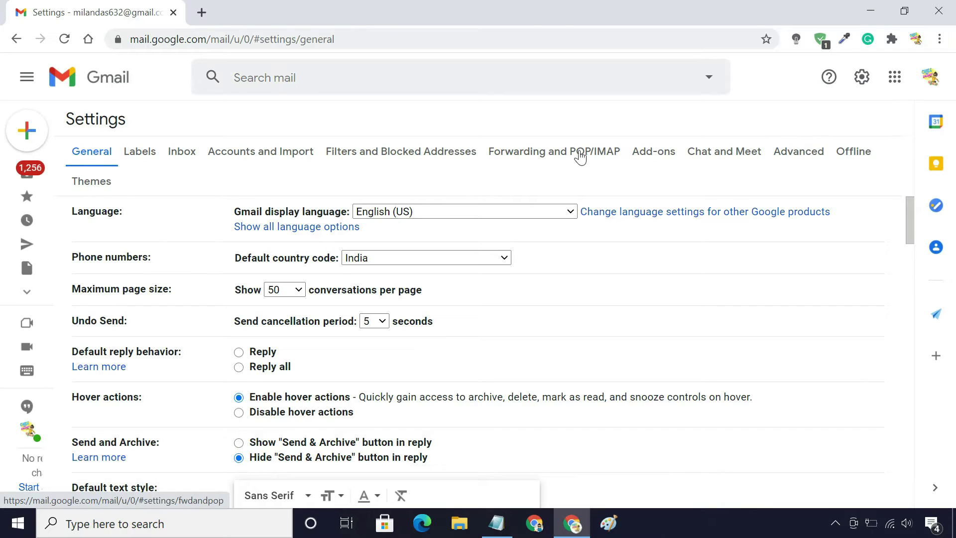
{"action": "left_click", "coordinate": [581, 153]}
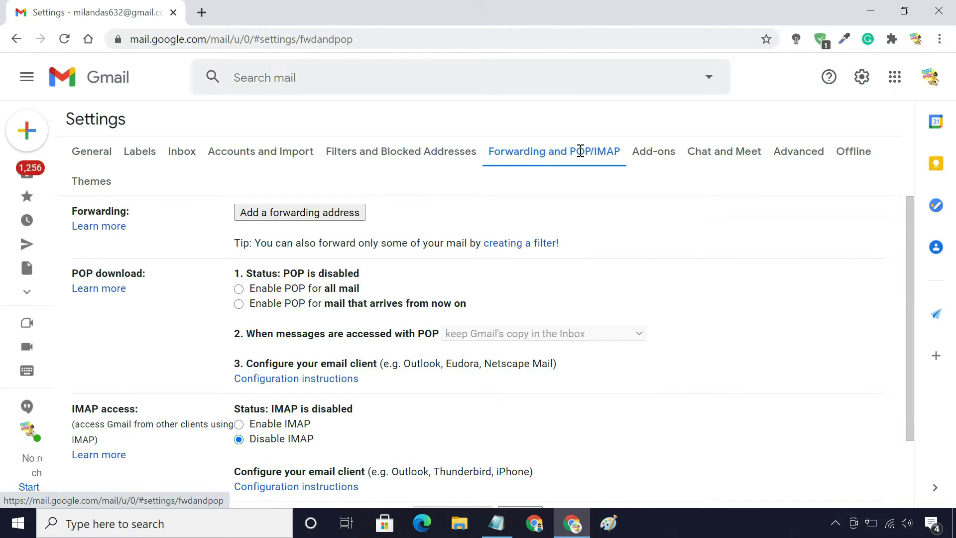
{"action": "left_click_drag", "start_coordinate": [86, 273], "coordinate": [131, 272]}
{"action": "left_click", "coordinate": [190, 279]}
{"action": "left_click", "coordinate": [239, 289]}
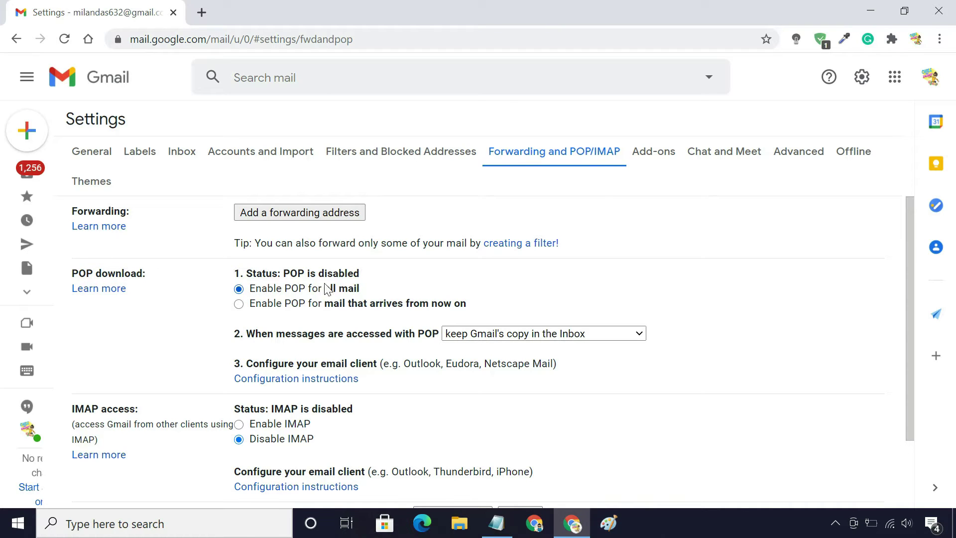
{"action": "scroll", "coordinate": [426, 378], "scroll_direction": "down", "scroll_amount": 2}
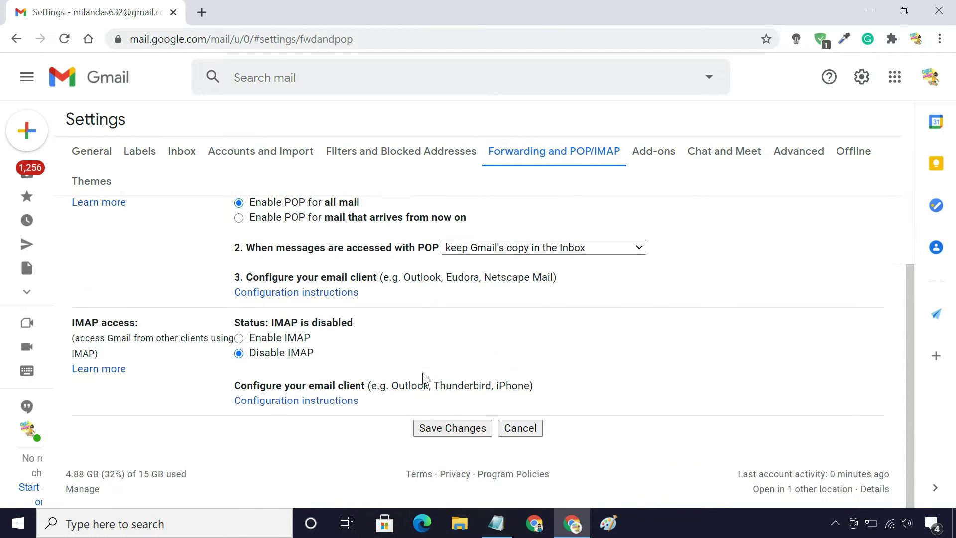
{"action": "left_click", "coordinate": [452, 428]}
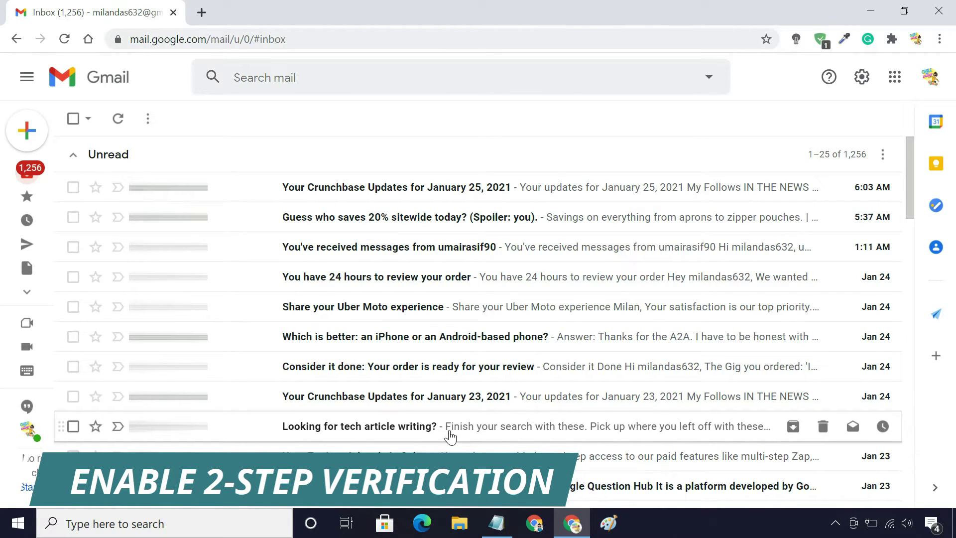
From Google Account Security, start 2-Step Verification setup and re-confirm the account password
{"action": "left_click", "coordinate": [924, 81]}
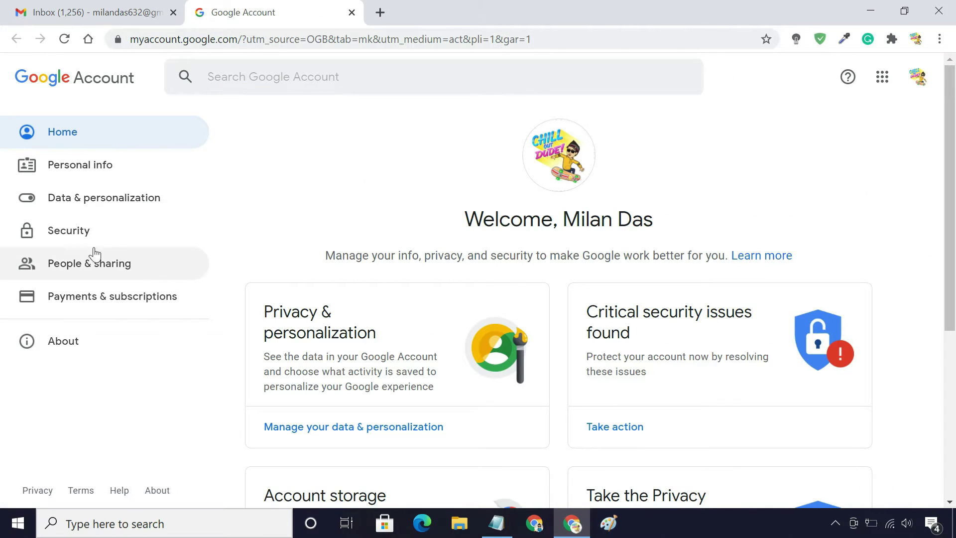
{"action": "left_click", "coordinate": [83, 234]}
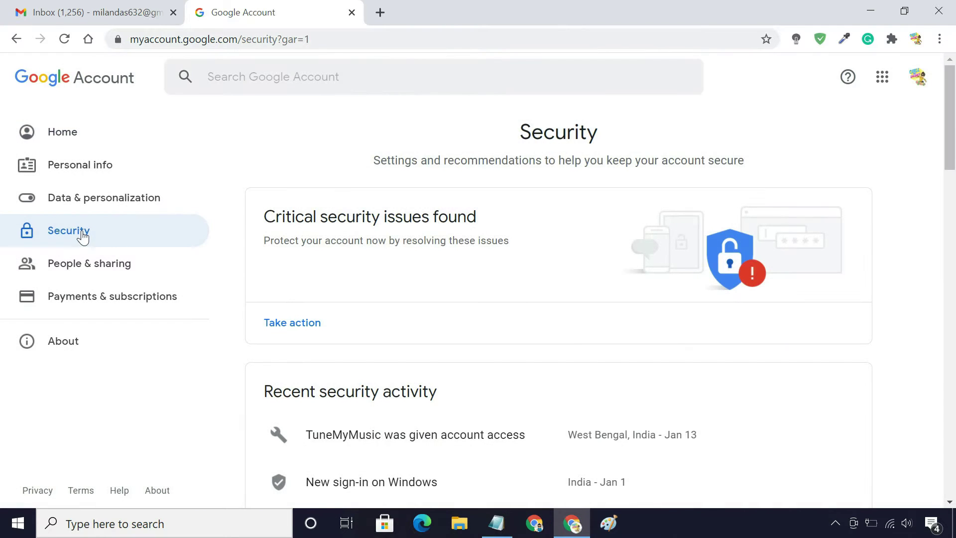
{"action": "scroll", "coordinate": [446, 336], "scroll_direction": "down", "scroll_amount": 8}
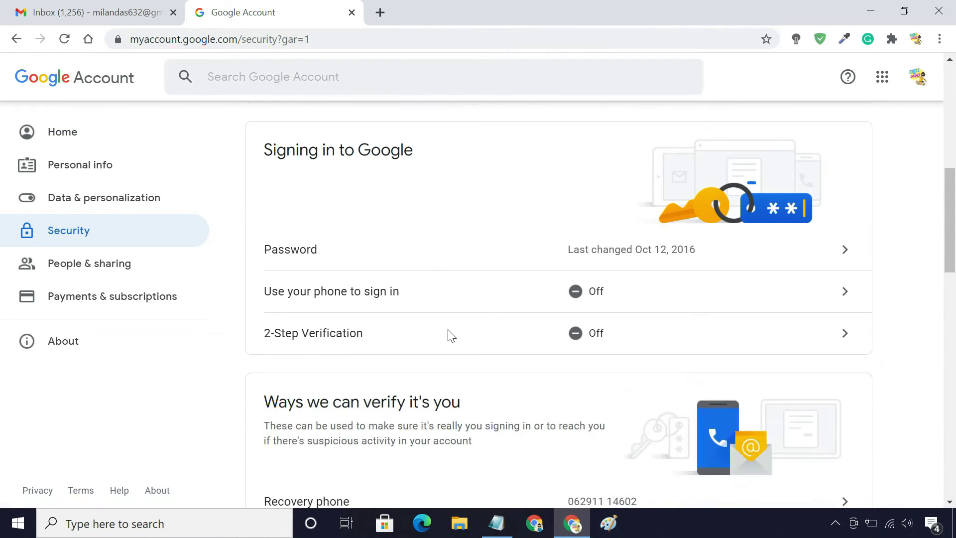
{"action": "left_click", "coordinate": [350, 339]}
{"action": "scroll", "coordinate": [389, 341], "scroll_direction": "down", "scroll_amount": 3}
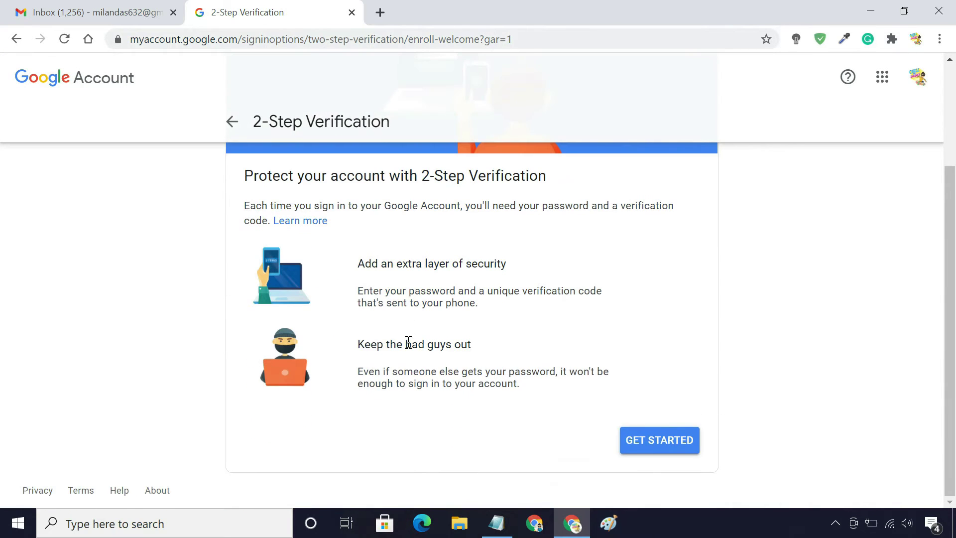
{"action": "left_click", "coordinate": [660, 448]}
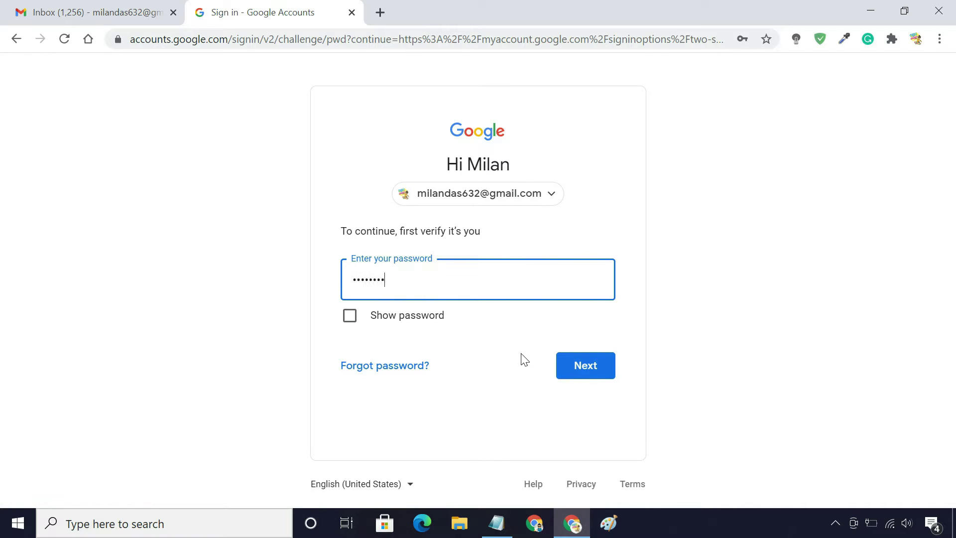
{"action": "key", "text": "Return"}
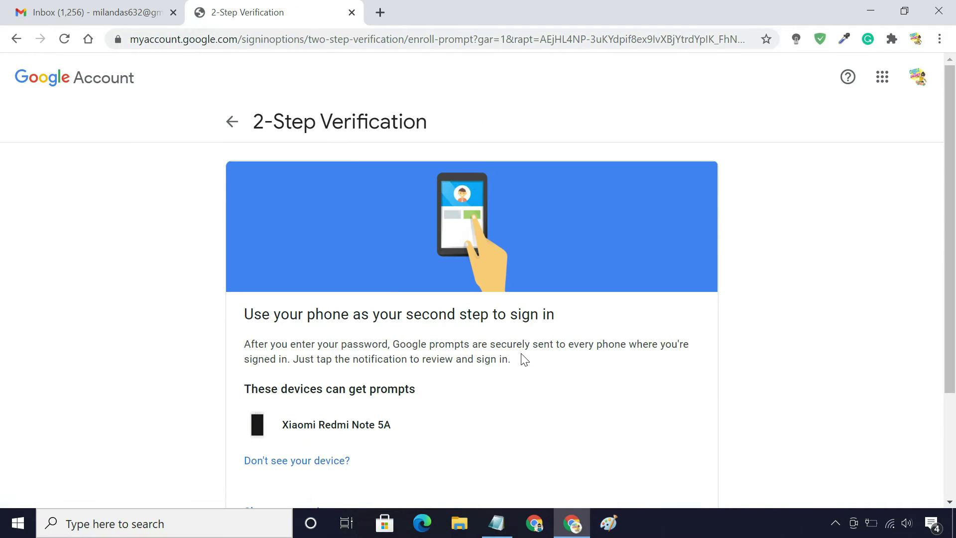
{"action": "scroll", "coordinate": [524, 359], "scroll_direction": "down", "scroll_amount": 3}
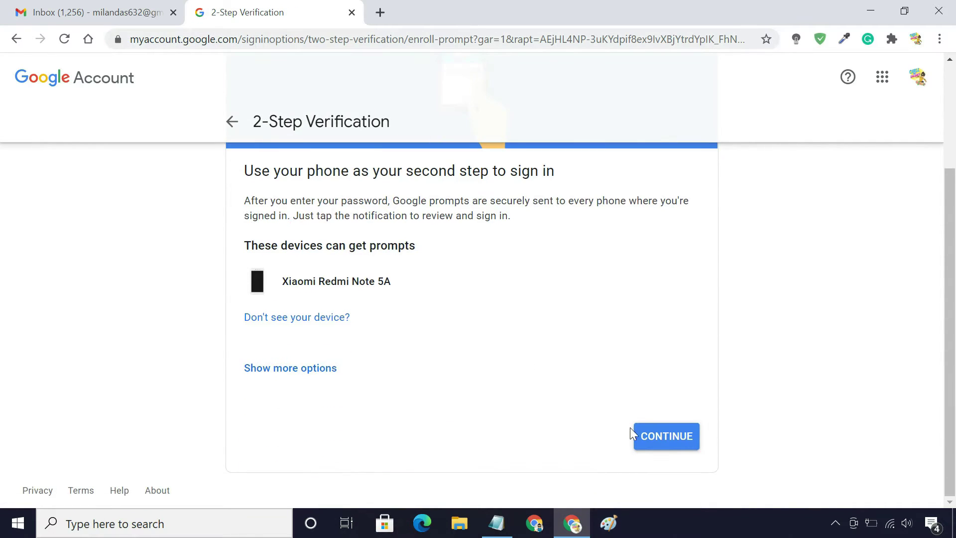
Replace the backup phone number, verify it with the texted code, and turn on 2-Step Verification
{"action": "left_click", "coordinate": [655, 441]}
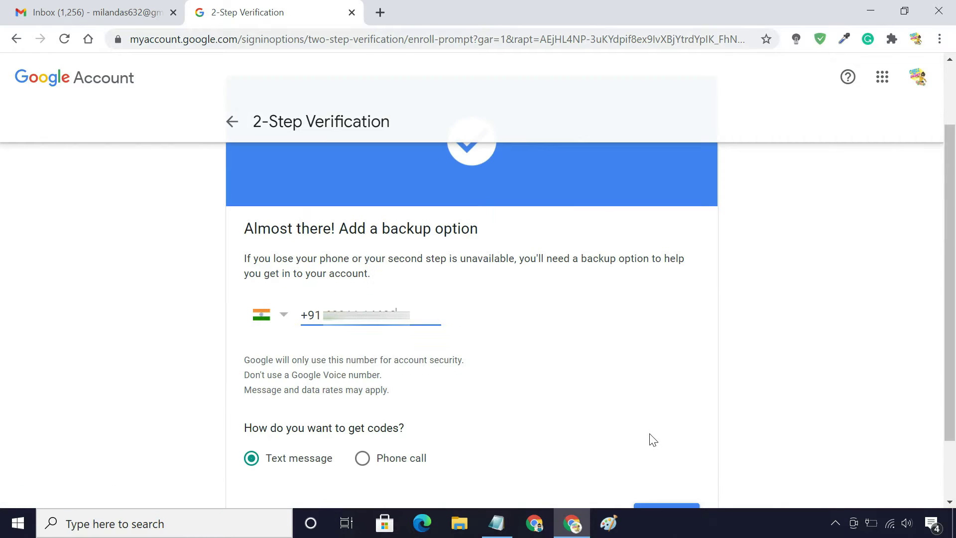
{"action": "left_click_drag", "start_coordinate": [412, 318], "coordinate": [323, 308]}
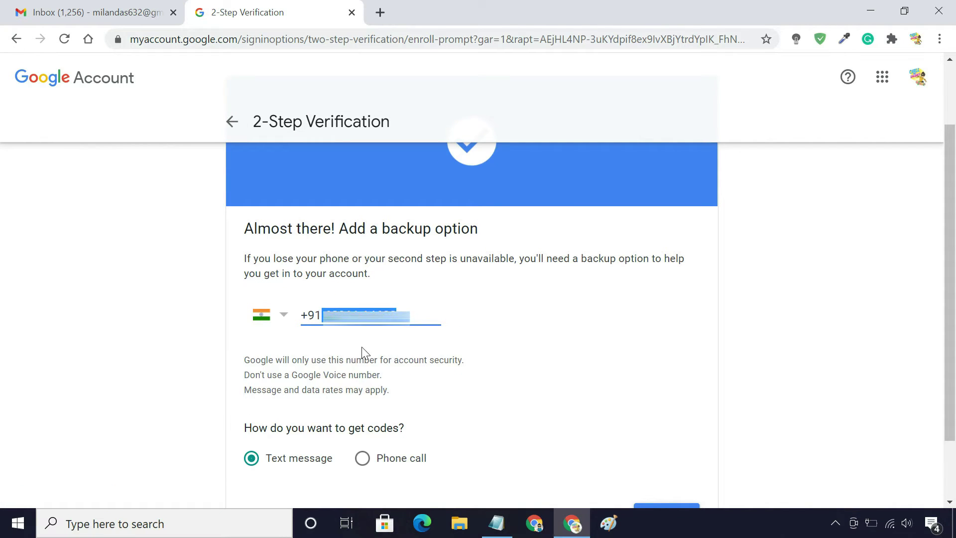
{"action": "key", "text": "BackSpace"}
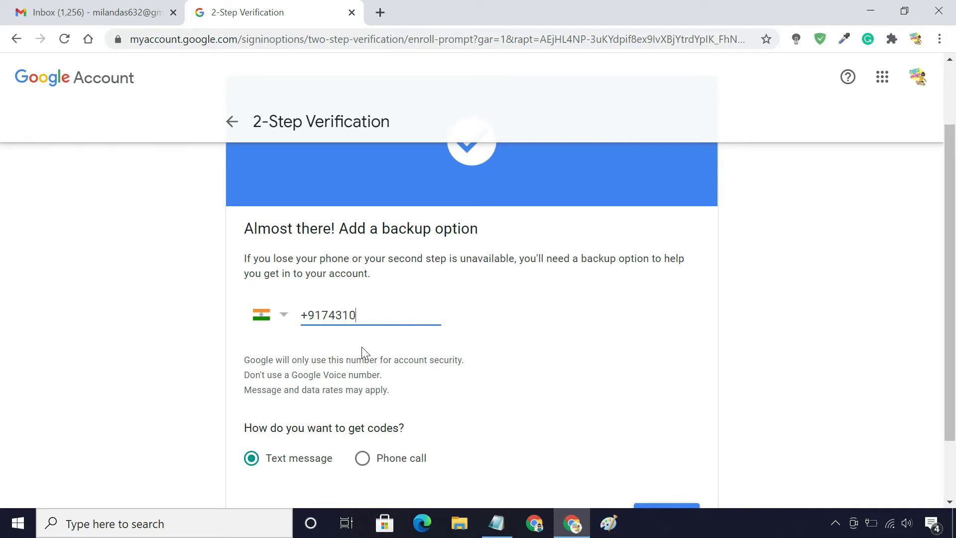
{"action": "scroll", "coordinate": [468, 358], "scroll_direction": "down", "scroll_amount": 2}
{"action": "left_click", "coordinate": [654, 440]}
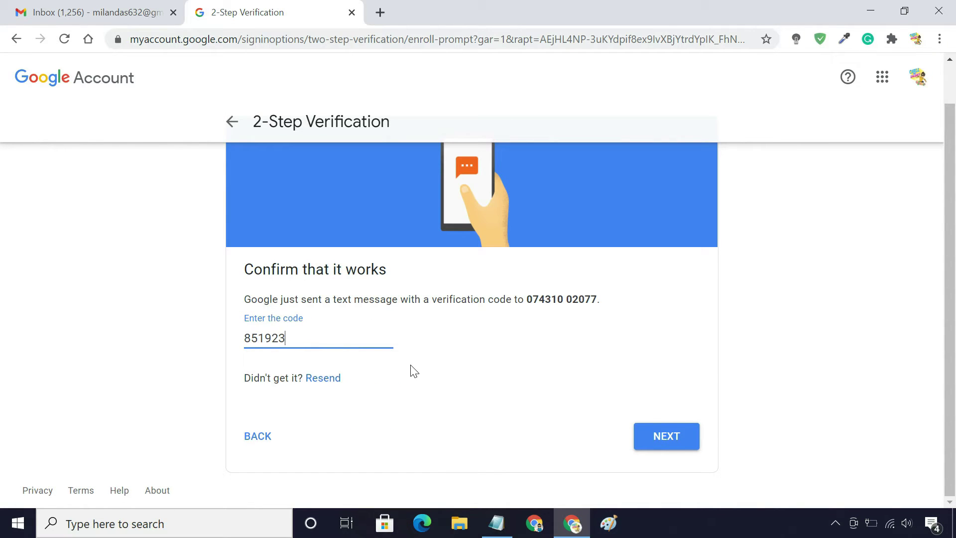
{"action": "left_click", "coordinate": [655, 447]}
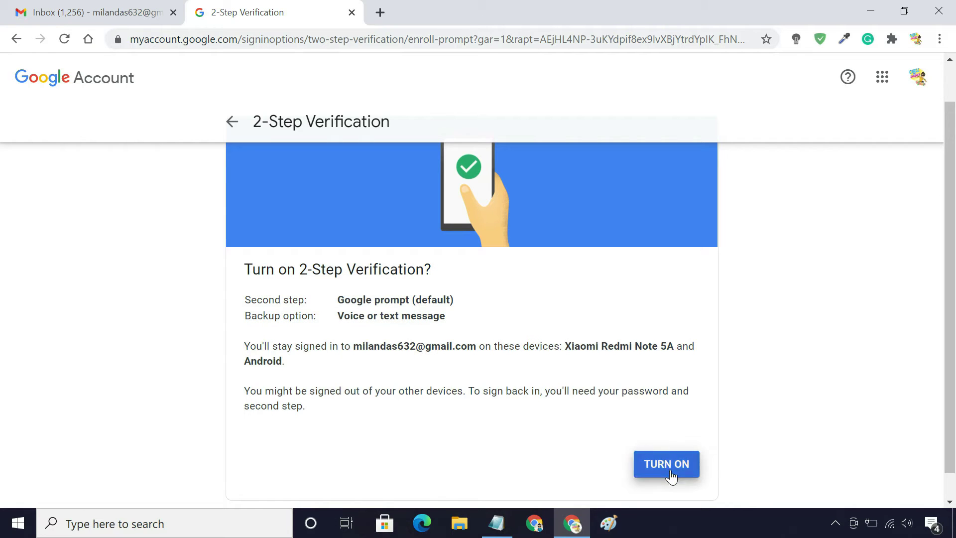
{"action": "left_click", "coordinate": [670, 471]}
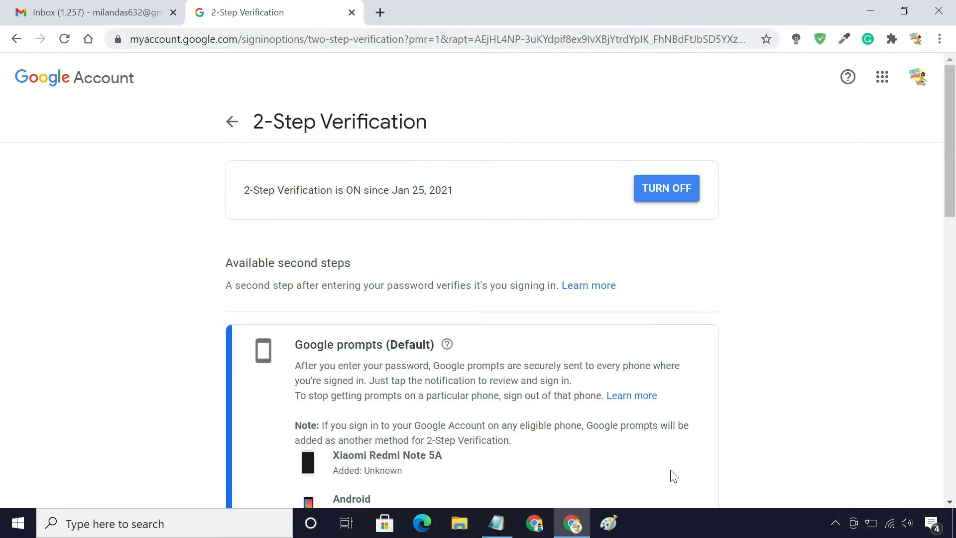
Open App passwords from Google Account Security and re-confirm the account password
{"action": "left_click", "coordinate": [918, 78]}
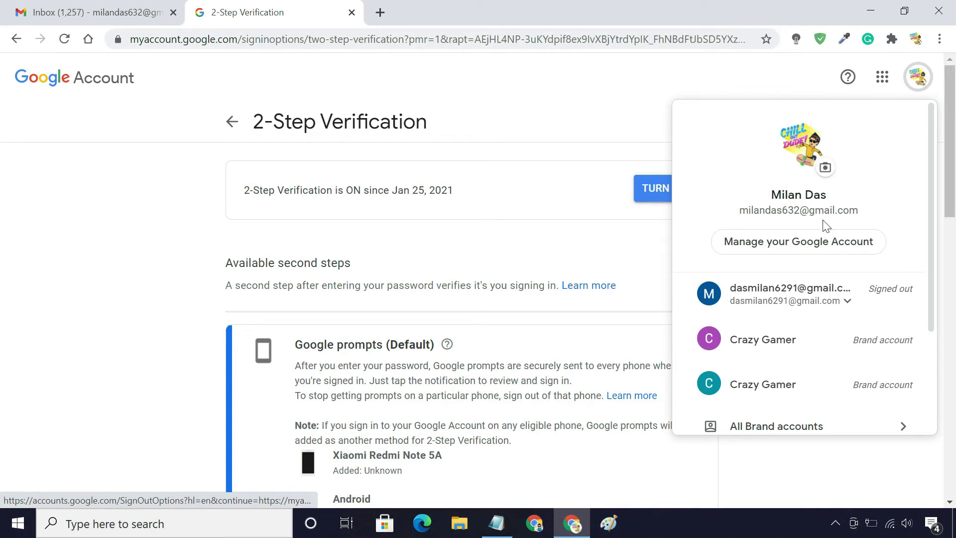
{"action": "left_click", "coordinate": [797, 241]}
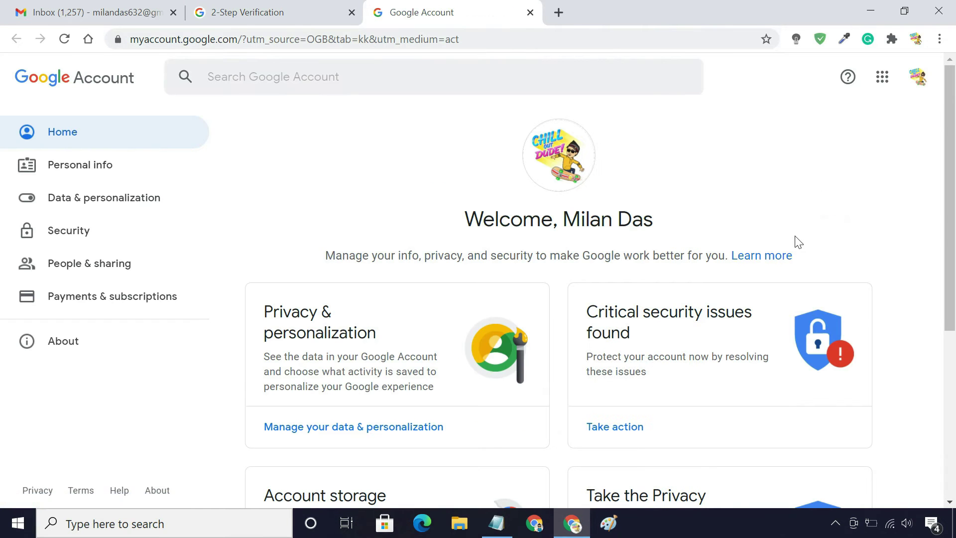
{"action": "left_click", "coordinate": [105, 234]}
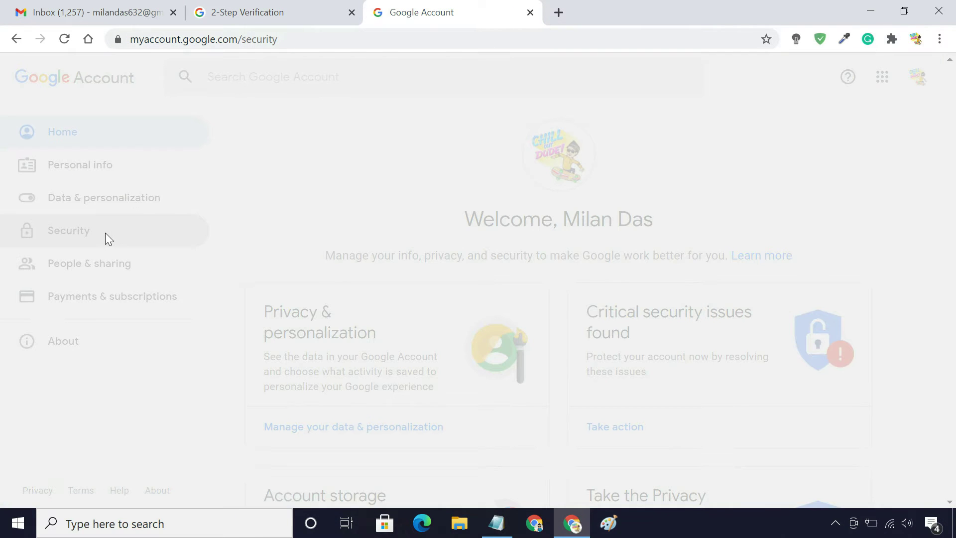
{"action": "scroll", "coordinate": [549, 348], "scroll_direction": "down", "scroll_amount": 9}
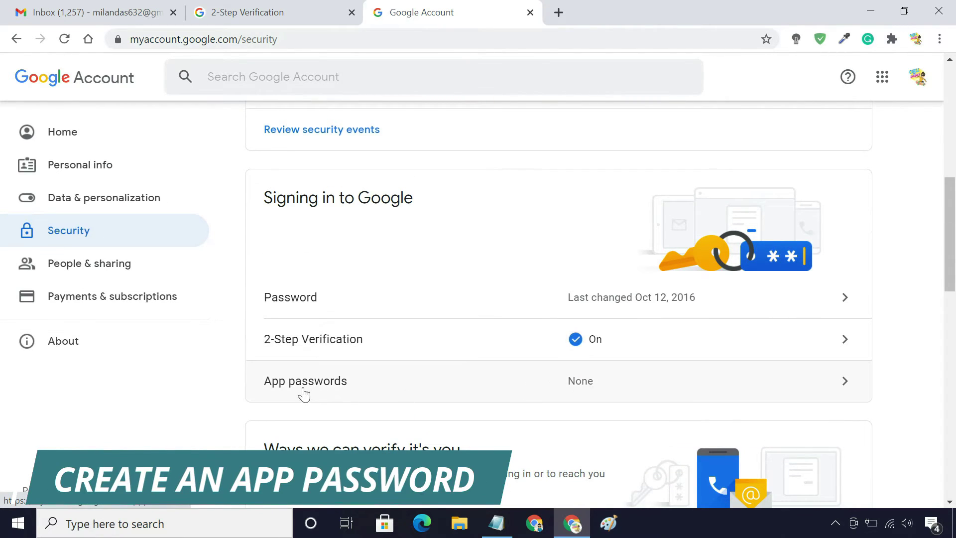
{"action": "left_click", "coordinate": [523, 392]}
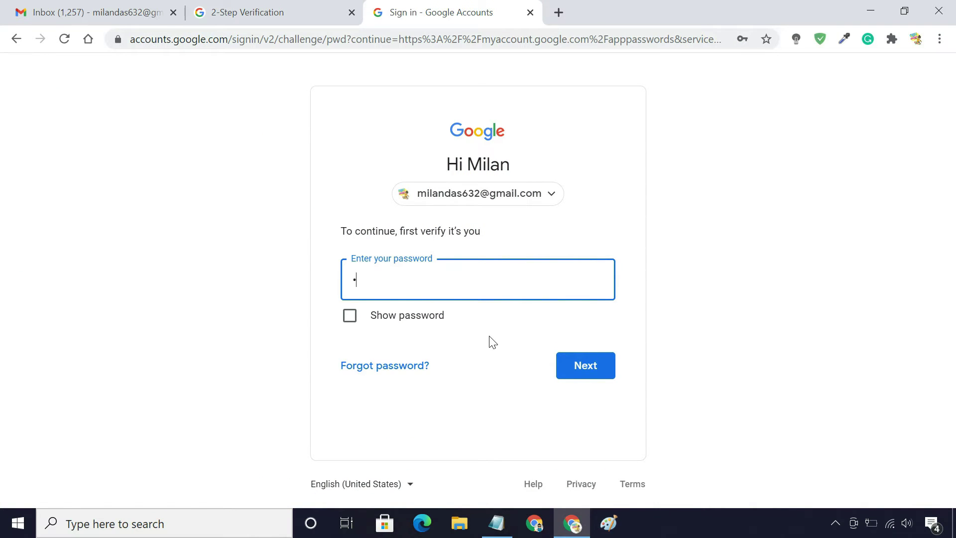
{"action": "key", "text": "Return"}
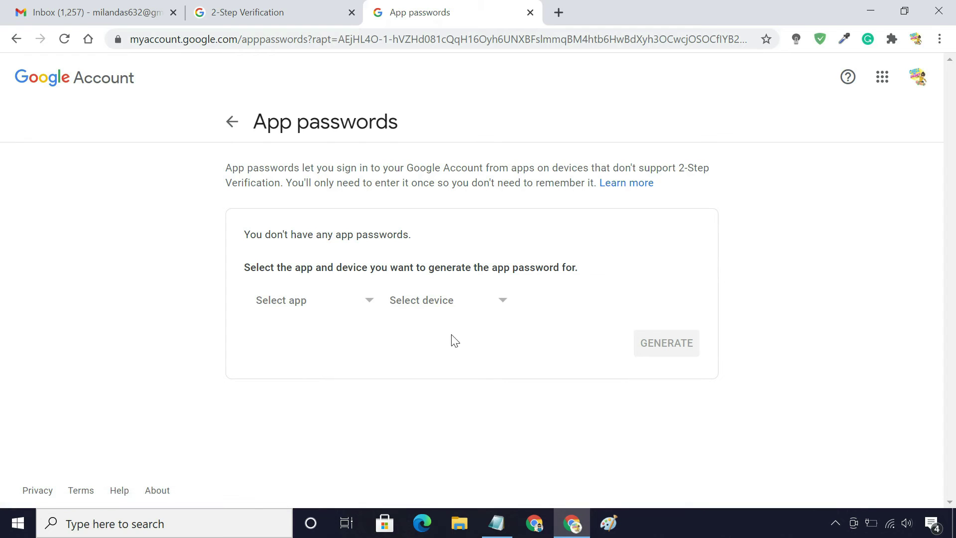
Generate an app password for the Mail app on a Windows Computer
{"action": "left_click", "coordinate": [353, 305]}
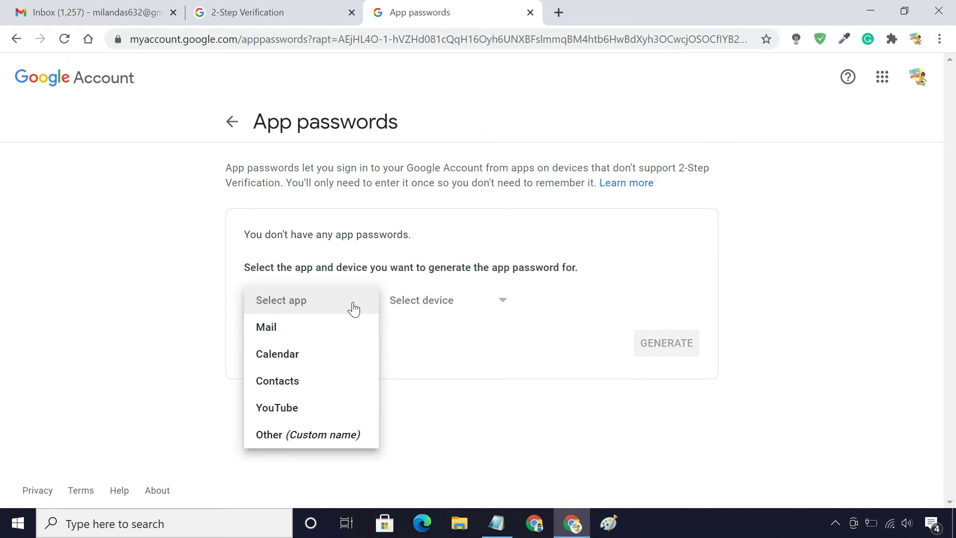
{"action": "left_click", "coordinate": [286, 336]}
{"action": "left_click", "coordinate": [431, 308]}
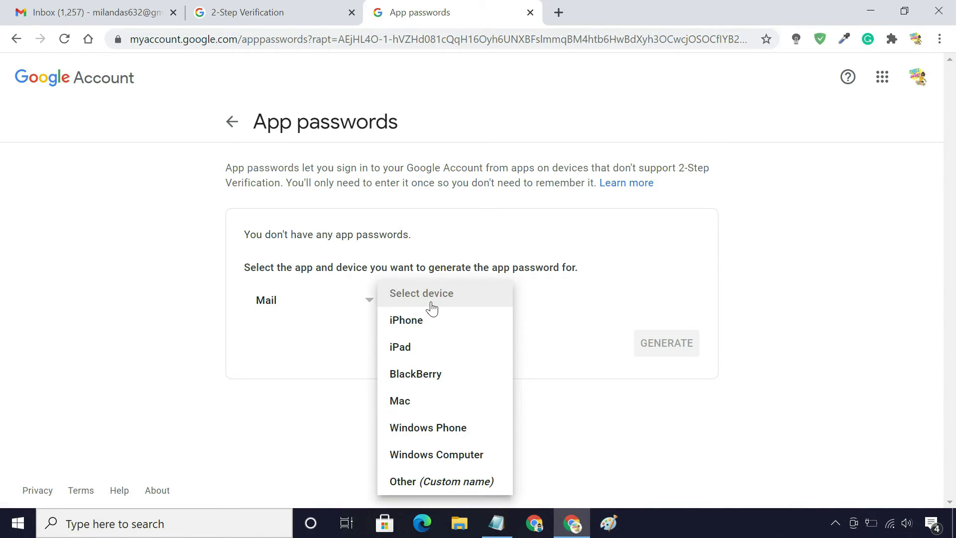
{"action": "left_click", "coordinate": [437, 461]}
{"action": "left_click", "coordinate": [647, 351]}
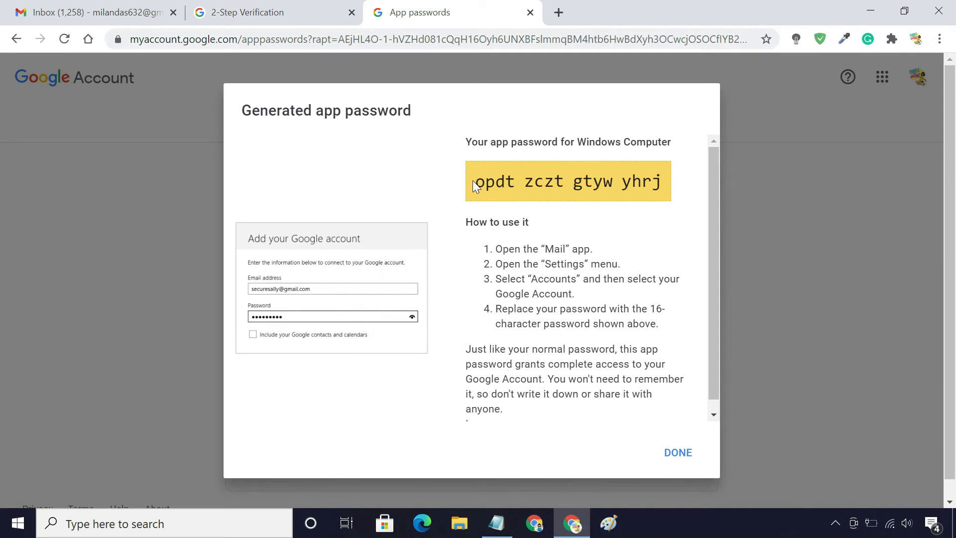
Paste the generated app password into an untitled Notepad note and close the password dialog
{"action": "left_click_drag", "start_coordinate": [475, 185], "coordinate": [664, 187]}
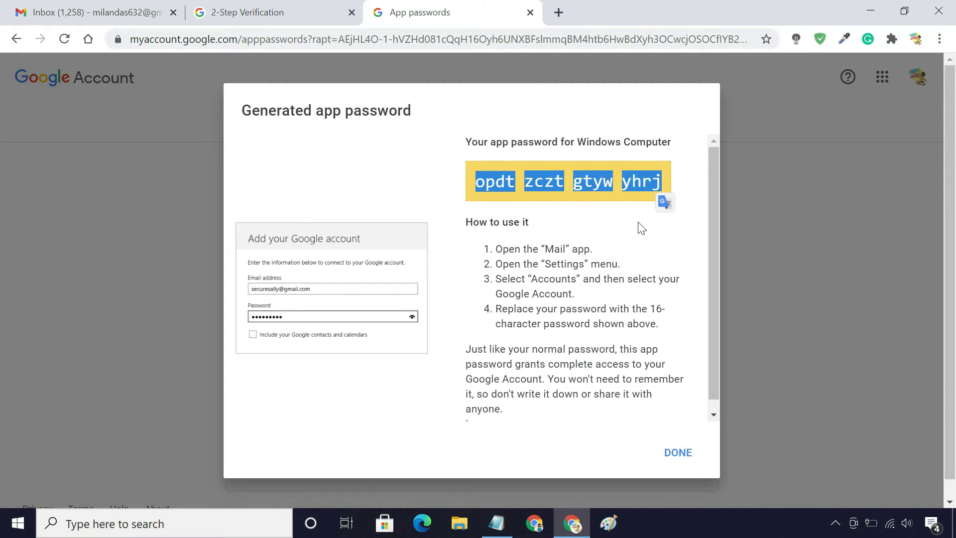
{"action": "left_click", "coordinate": [504, 513]}
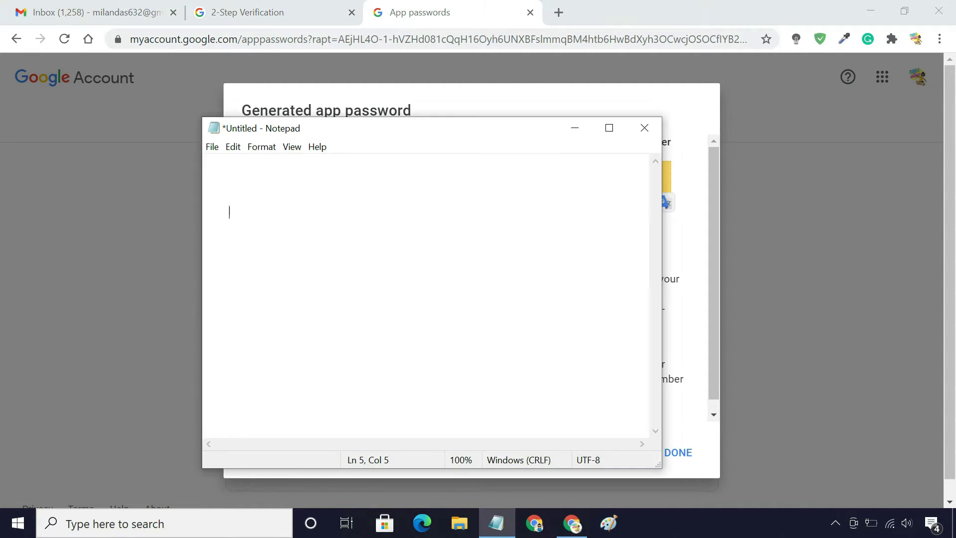
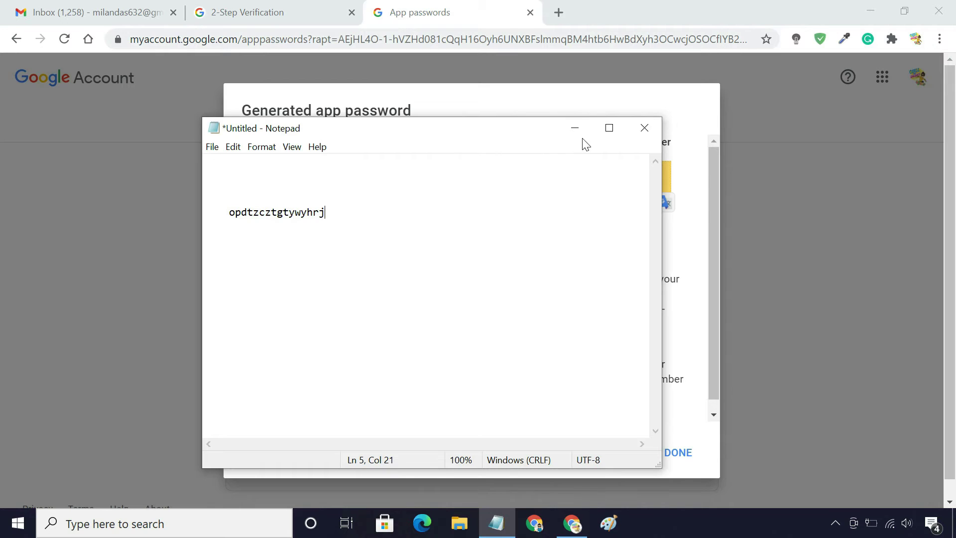
{"action": "left_click", "coordinate": [575, 129]}
{"action": "left_click", "coordinate": [678, 455]}
Close the 2-Step Verification and App passwords tabs and sign out of the old account
{"action": "left_click", "coordinate": [352, 13]}
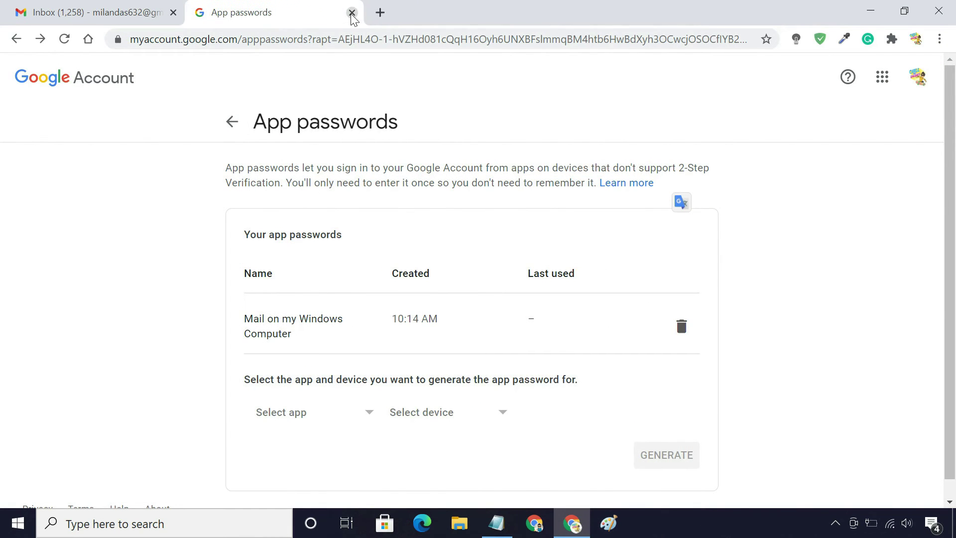
{"action": "left_click", "coordinate": [352, 12]}
{"action": "left_click", "coordinate": [930, 80]}
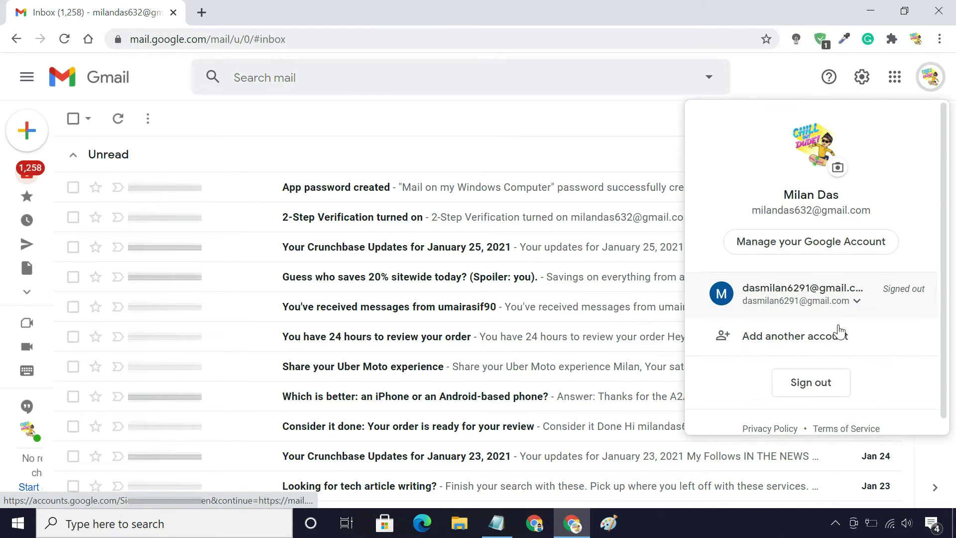
{"action": "left_click", "coordinate": [813, 386]}
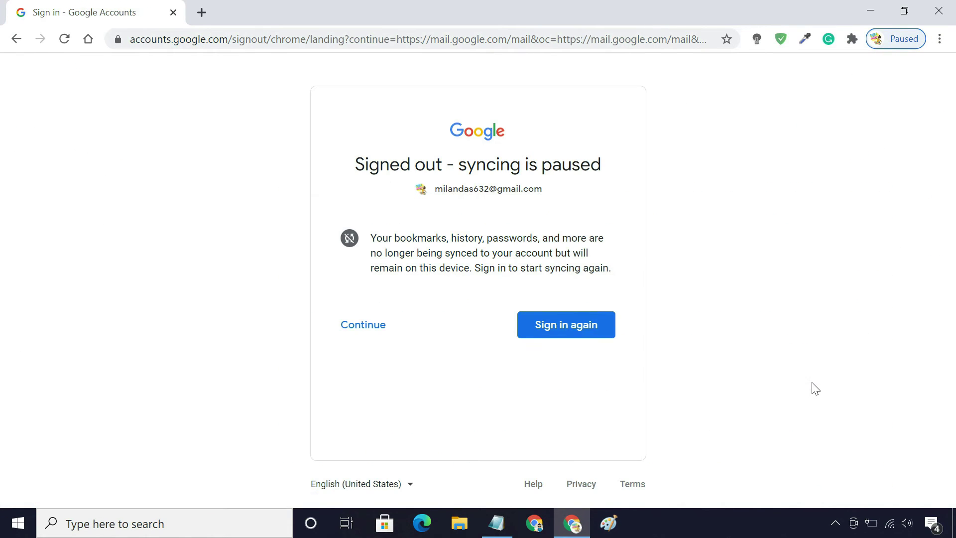
{"action": "left_click", "coordinate": [377, 330]}
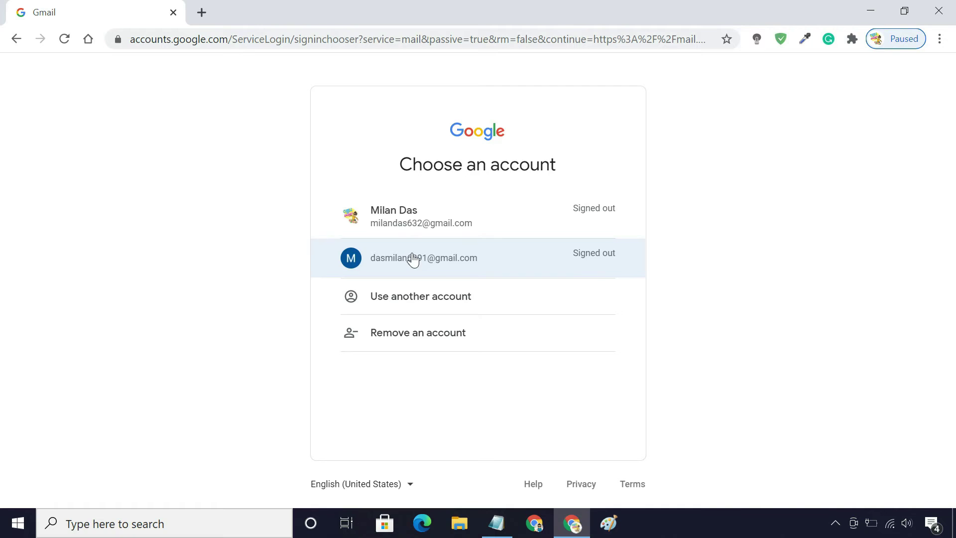
Sign in to the second, new account with its password
{"action": "left_click", "coordinate": [412, 259]}
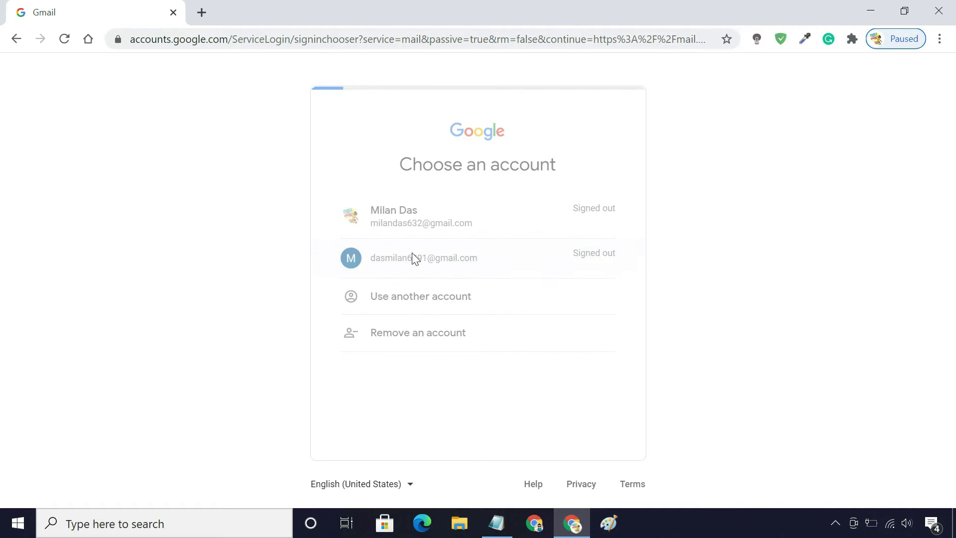
{"action": "type", "text": "••"}
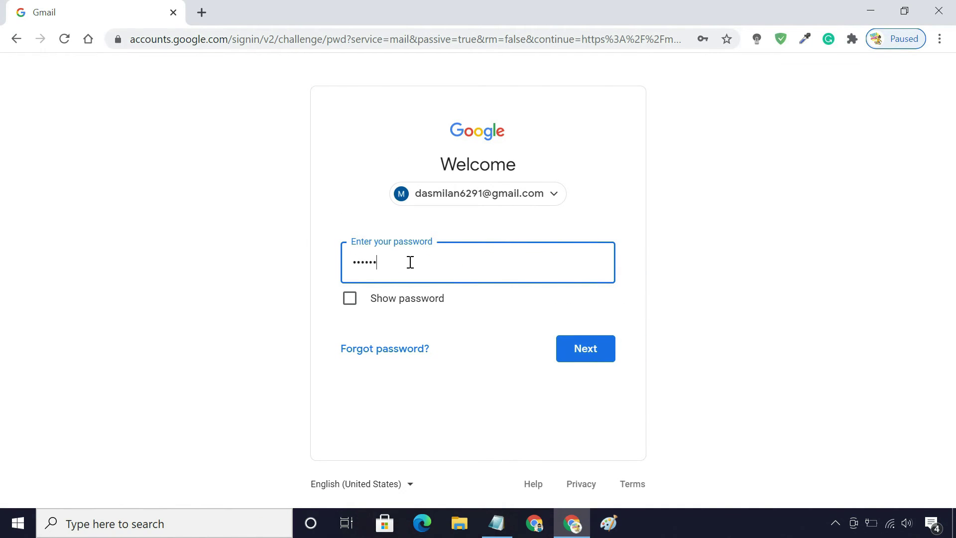
{"action": "left_click", "coordinate": [573, 348]}
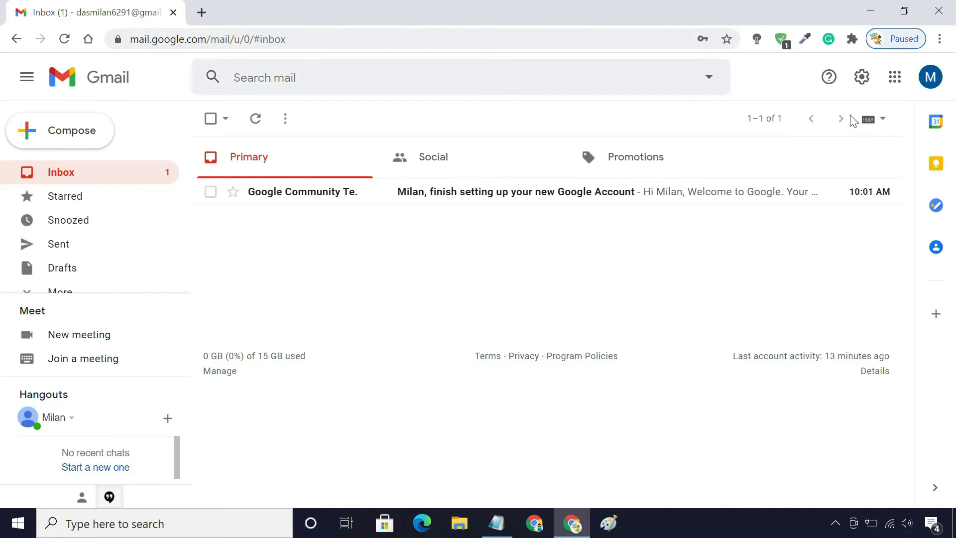
Go to Gmail's Accounts and Import settings and pick Add a mail account under Check mail from other accounts
{"action": "left_click", "coordinate": [861, 79]}
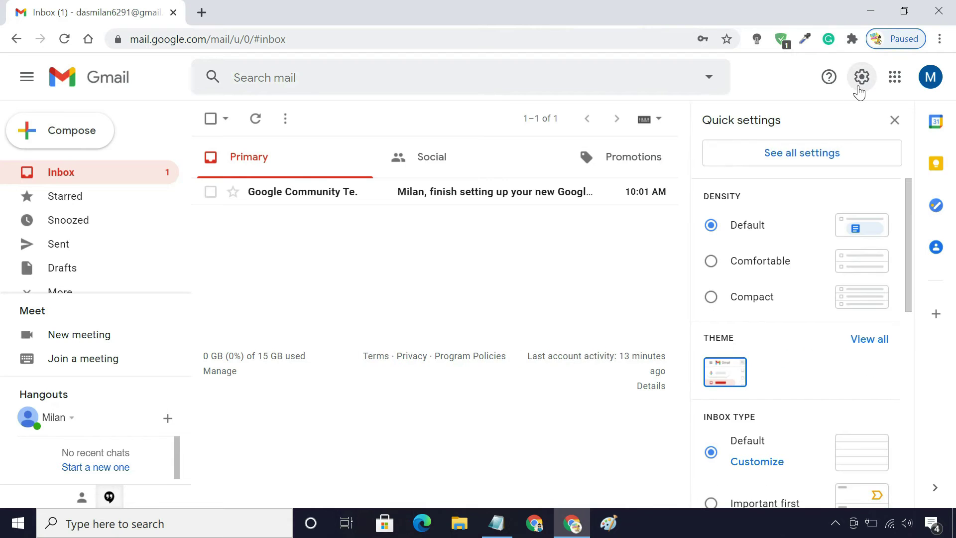
{"action": "left_click", "coordinate": [788, 159]}
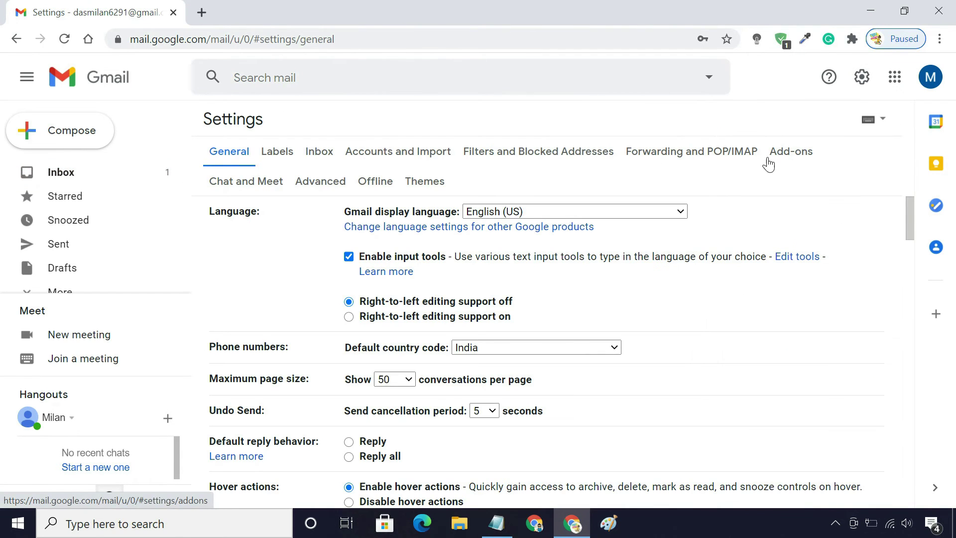
{"action": "left_click", "coordinate": [400, 149]}
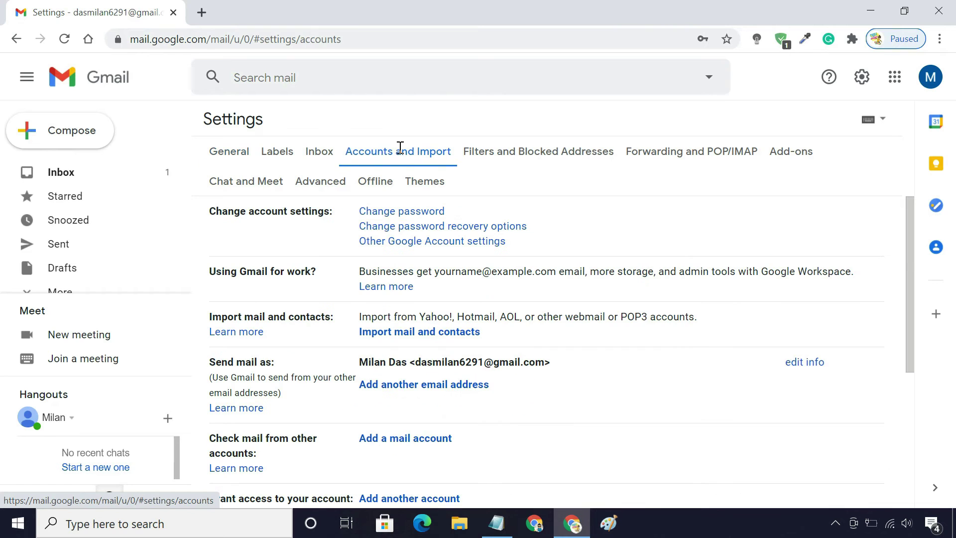
{"action": "scroll", "coordinate": [520, 326], "scroll_direction": "down", "scroll_amount": 3}
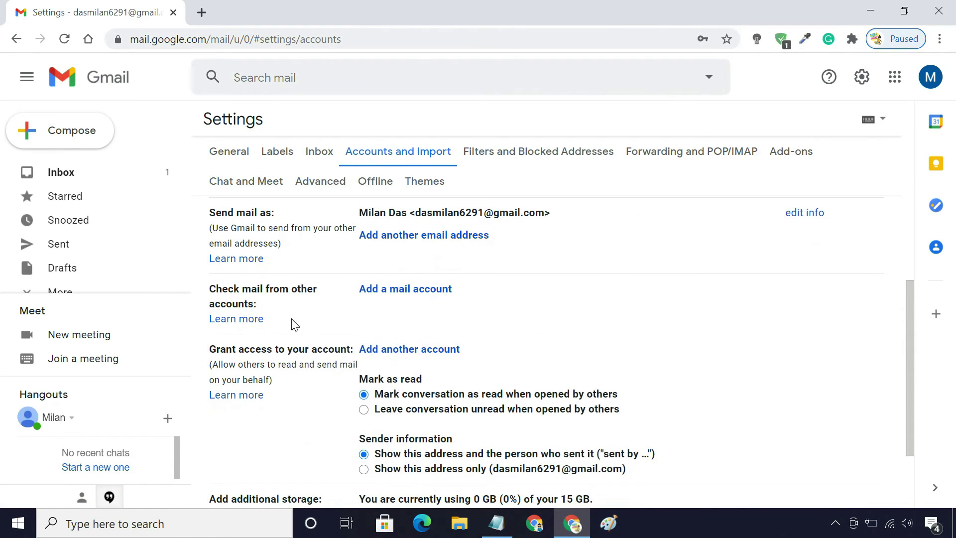
{"action": "left_click_drag", "start_coordinate": [212, 292], "coordinate": [252, 301]}
{"action": "left_click", "coordinate": [301, 307]}
Enter the old account's email address and choose Import emails from my other account (POP3)
{"action": "left_click", "coordinate": [386, 291]}
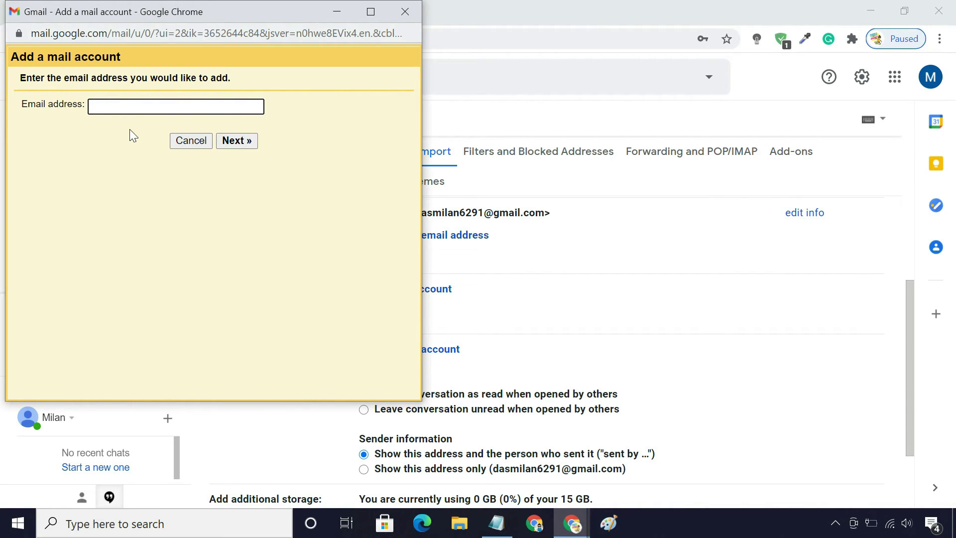
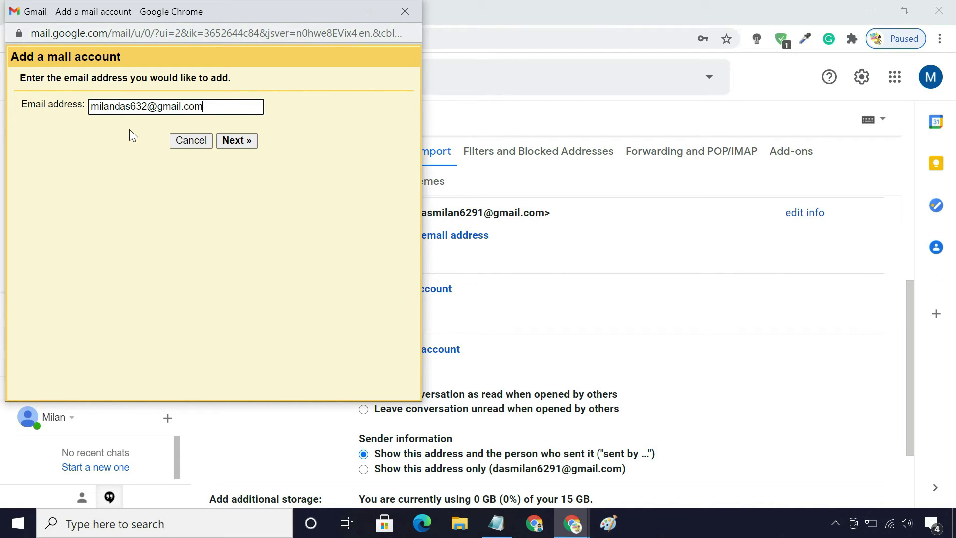
{"action": "left_click", "coordinate": [237, 142]}
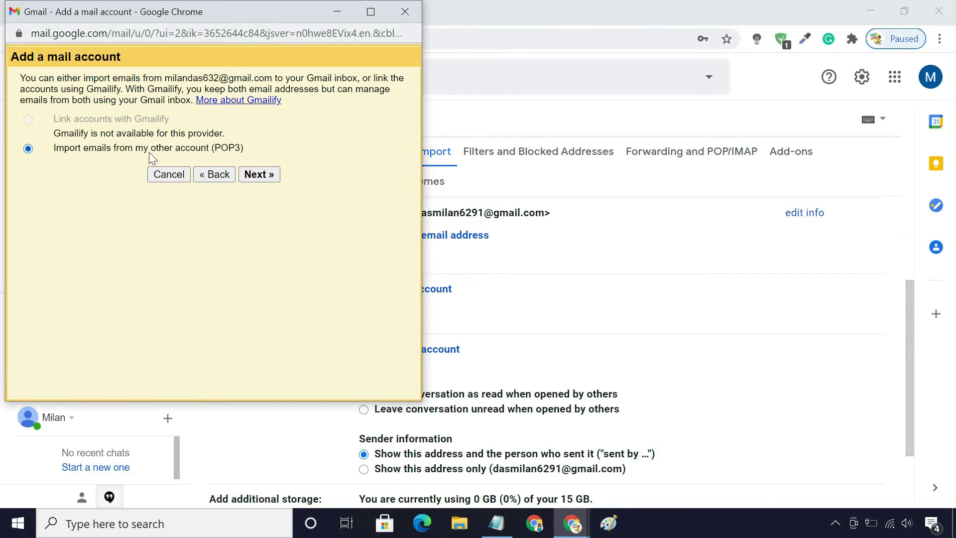
{"action": "left_click", "coordinate": [266, 175]}
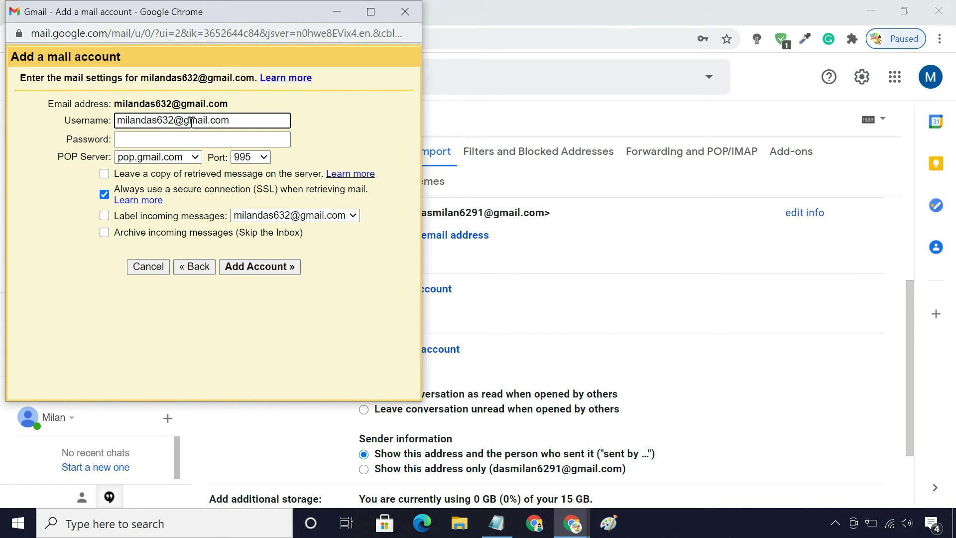
Copy the app password from Notepad and paste it into the POP3 Password field
{"action": "left_click", "coordinate": [207, 139]}
{"action": "left_click", "coordinate": [494, 528]}
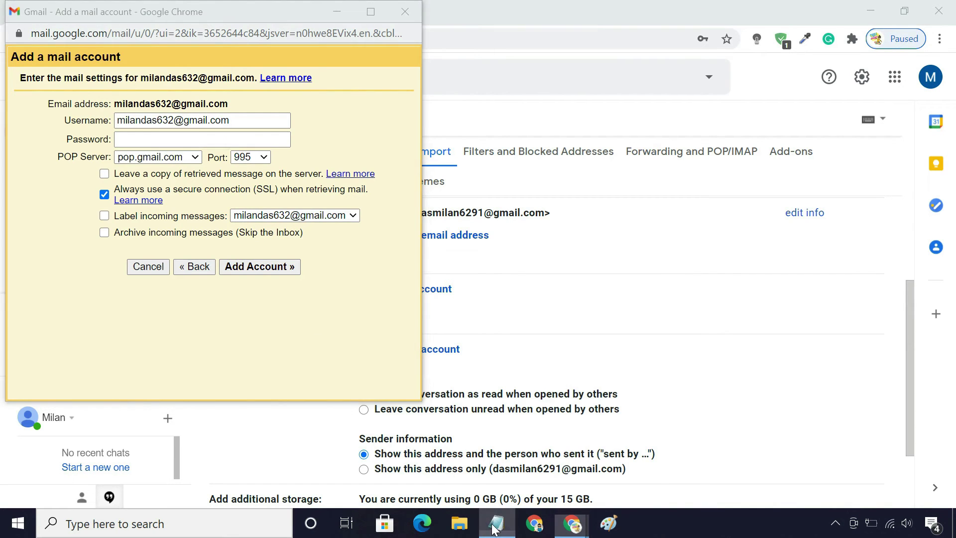
{"action": "left_click_drag", "start_coordinate": [231, 215], "coordinate": [328, 220]}
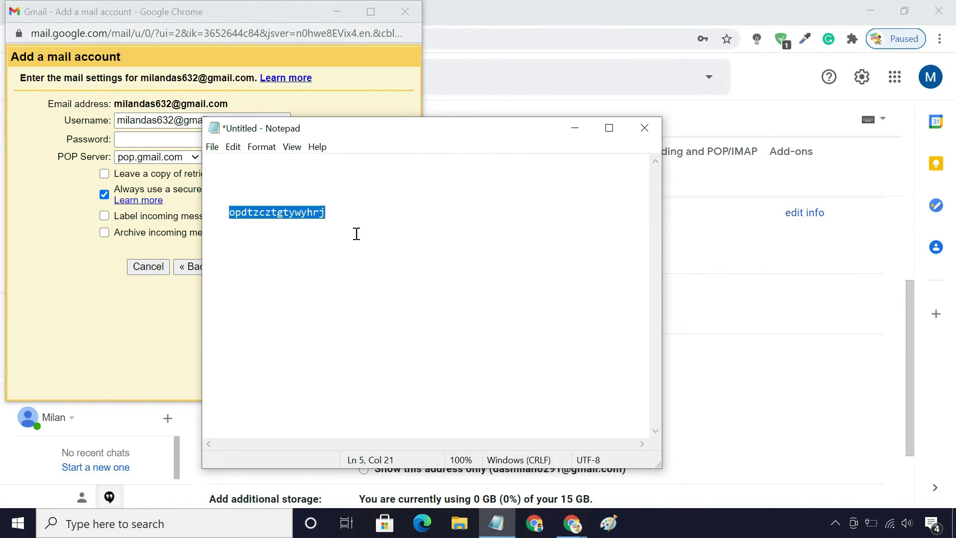
{"action": "left_click", "coordinate": [575, 128]}
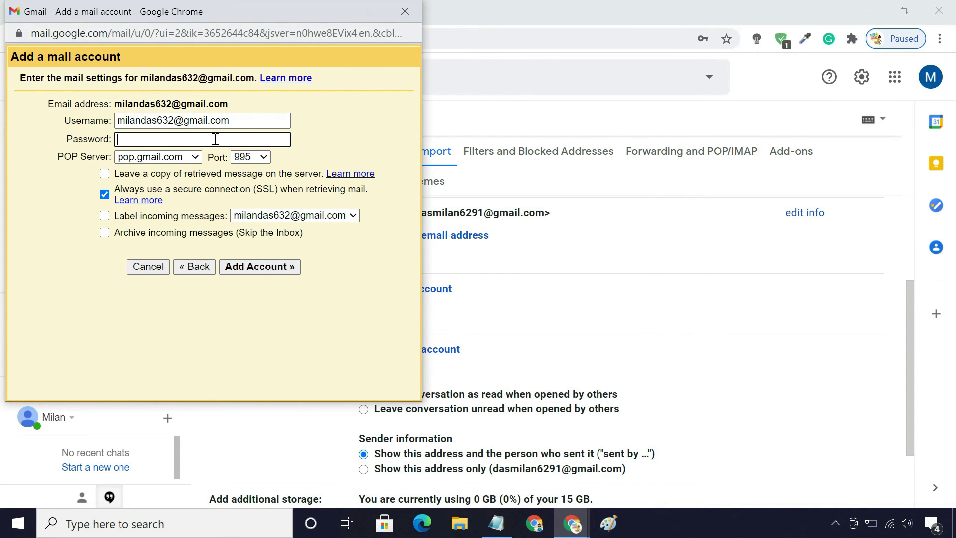
{"action": "key", "text": "ctrl+v"}
Label incoming messages with the old address, add the account, and decline sending mail as it
{"action": "left_click", "coordinate": [103, 216]}
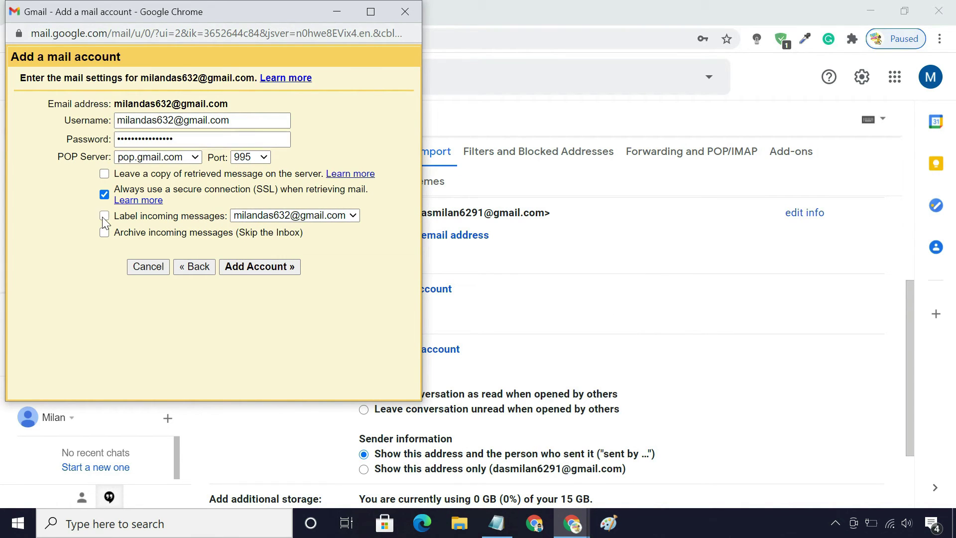
{"action": "left_click", "coordinate": [306, 218]}
{"action": "left_click", "coordinate": [306, 219]}
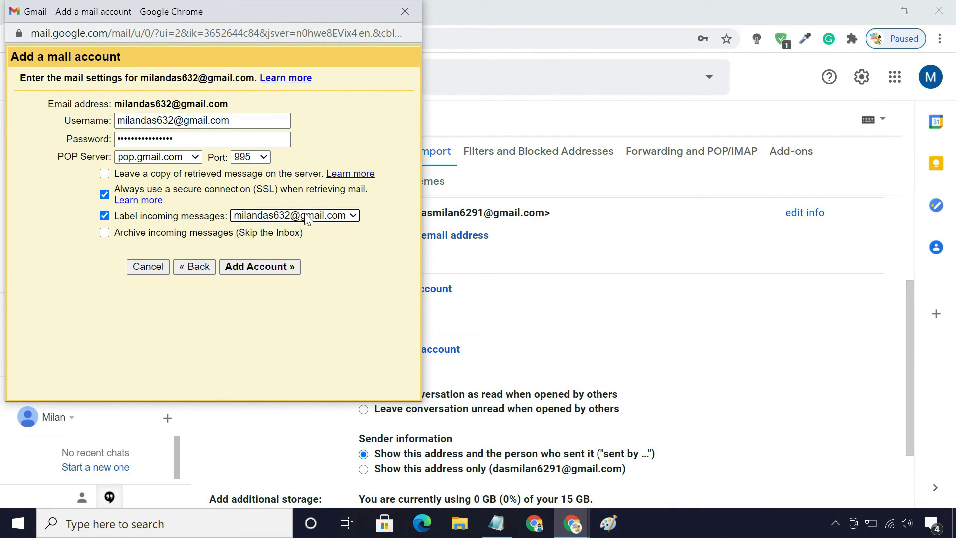
{"action": "left_click", "coordinate": [255, 268]}
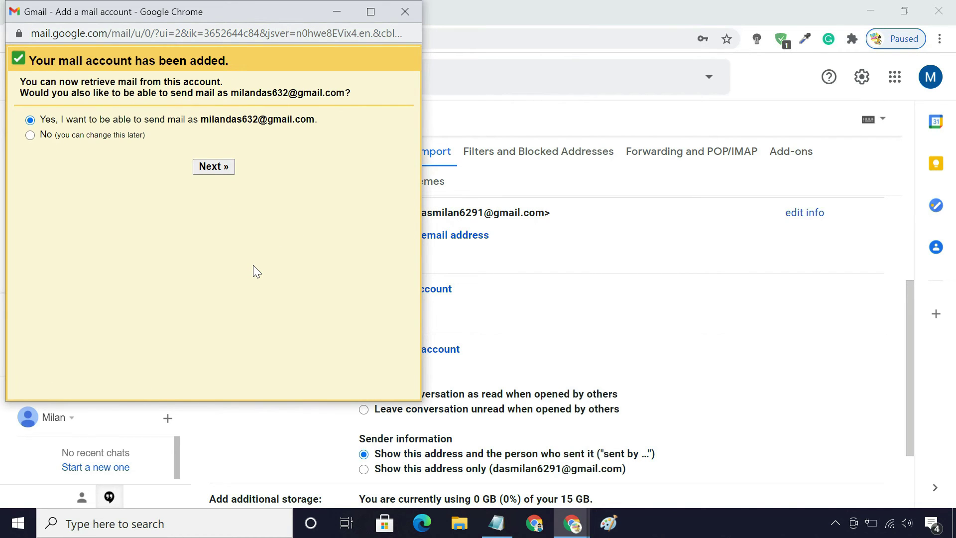
{"action": "left_click", "coordinate": [31, 135]}
Close the finished import setup window and return to the inbox holding 161 imported messages
{"action": "left_click", "coordinate": [226, 169]}
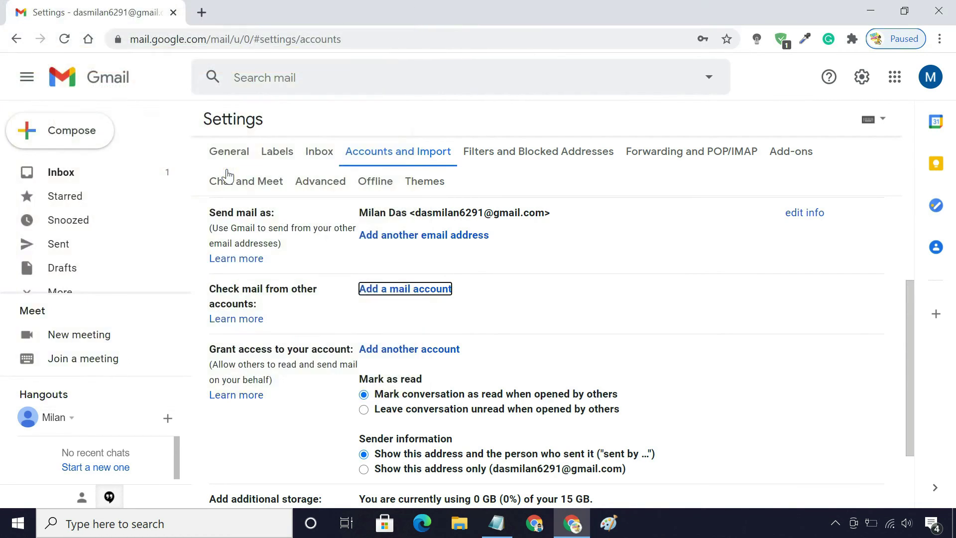
{"action": "left_click", "coordinate": [113, 90]}
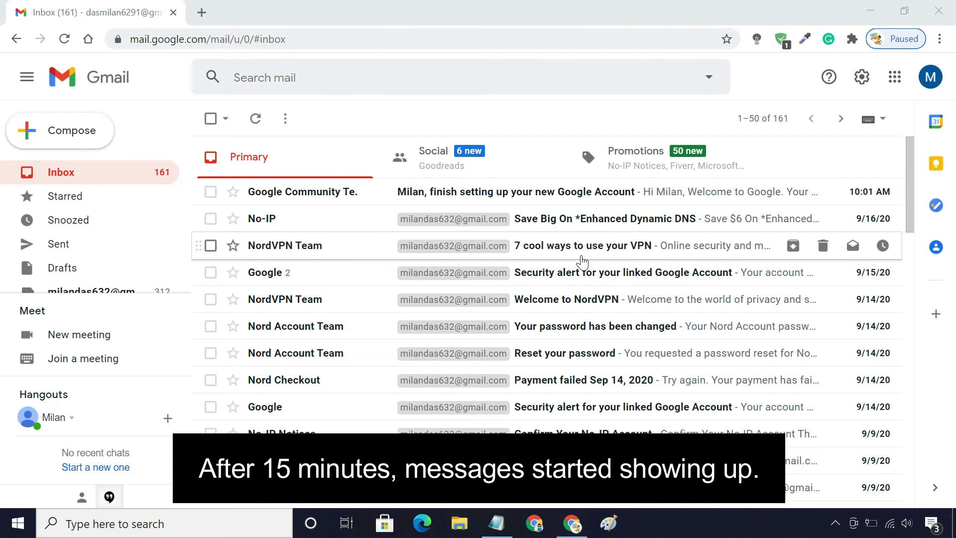
Browse the imported inbox messages, then open See all settings from the gear menu
{"action": "scroll", "coordinate": [581, 261], "scroll_direction": "down", "scroll_amount": 4}
{"action": "scroll", "coordinate": [582, 261], "scroll_direction": "down", "scroll_amount": 13}
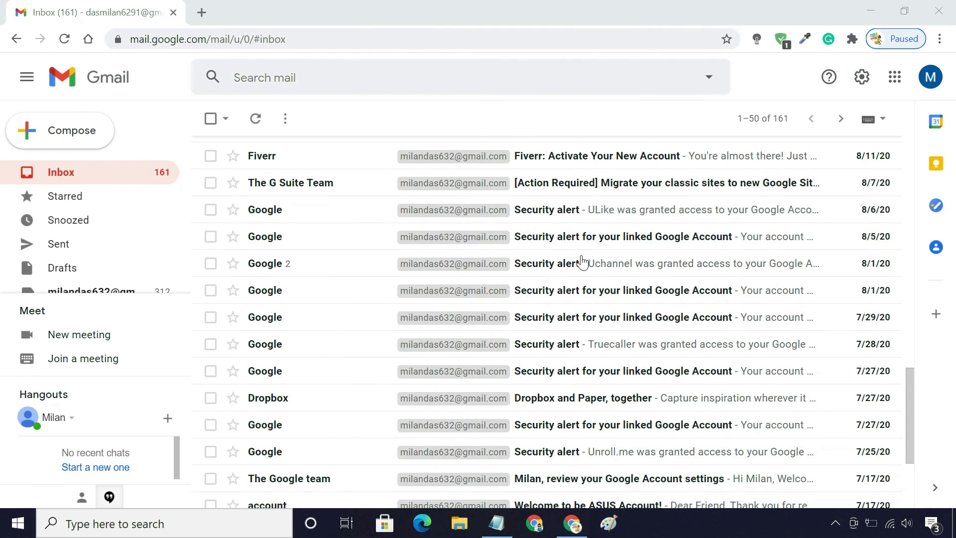
{"action": "scroll", "coordinate": [582, 261], "scroll_direction": "up", "scroll_amount": 15}
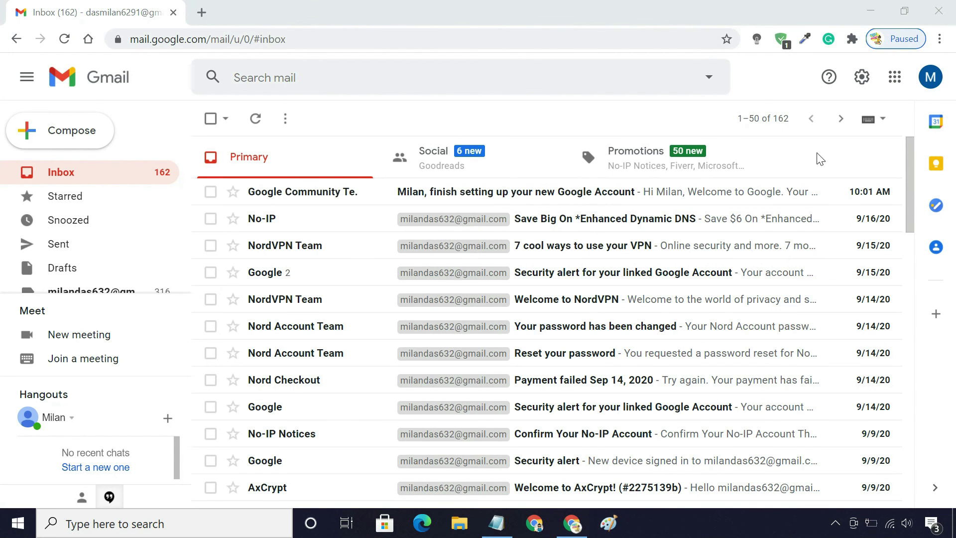
{"action": "left_click", "coordinate": [861, 77]}
{"action": "left_click", "coordinate": [848, 151]}
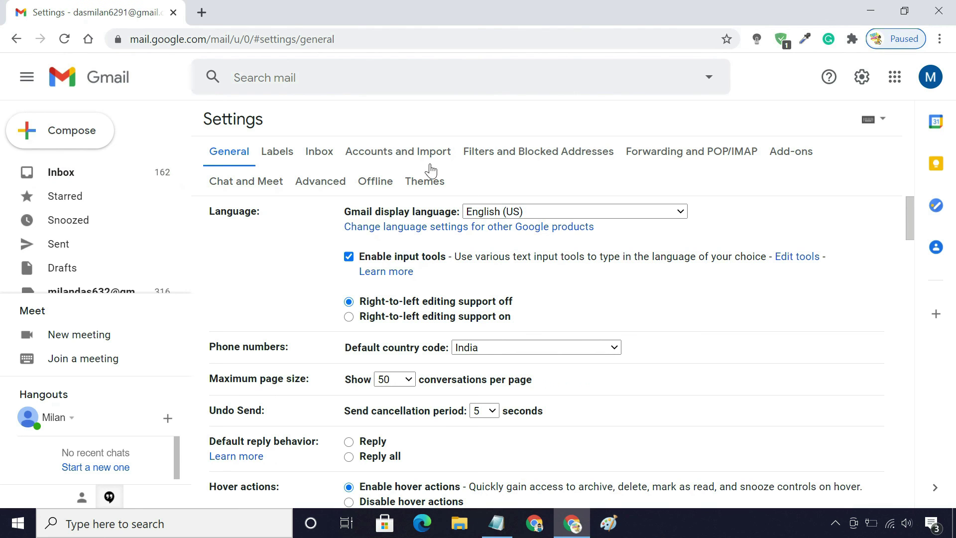
In Accounts and Import, review the old POP3 account's status: 200 mails fetched, 54 remaining
{"action": "left_click", "coordinate": [422, 152]}
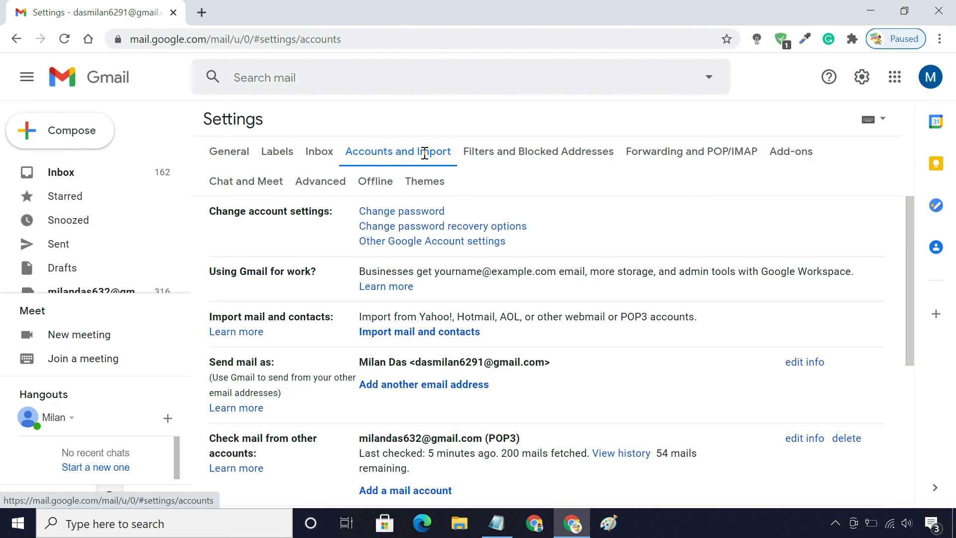
{"action": "scroll", "coordinate": [572, 311], "scroll_direction": "down", "scroll_amount": 3}
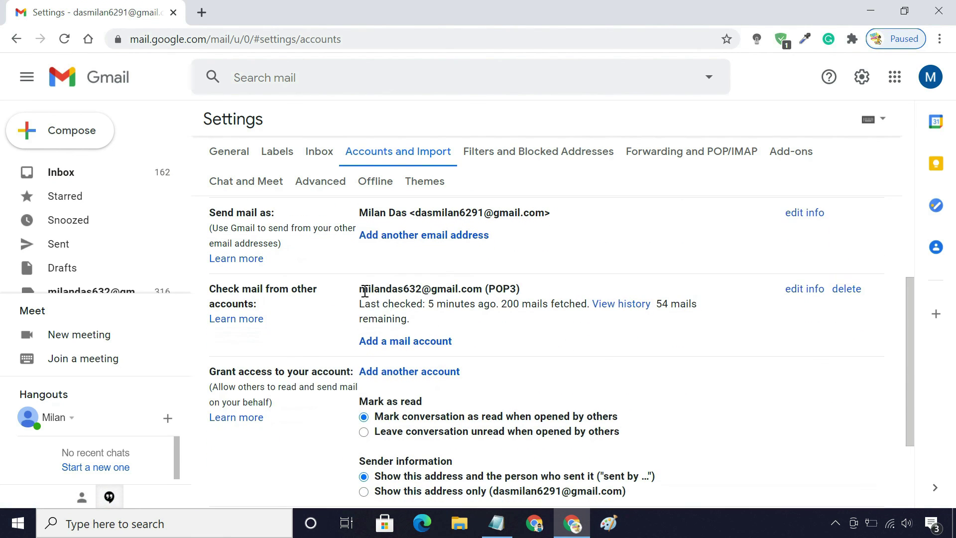
{"action": "left_click_drag", "start_coordinate": [361, 290], "coordinate": [482, 289]}
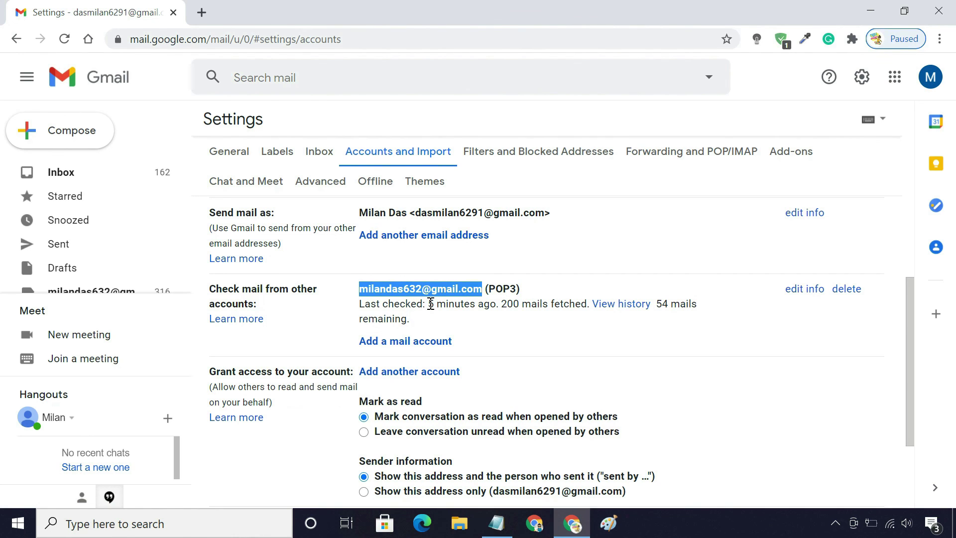
{"action": "left_click_drag", "start_coordinate": [429, 303], "coordinate": [512, 307]}
{"action": "left_click", "coordinate": [512, 306]}
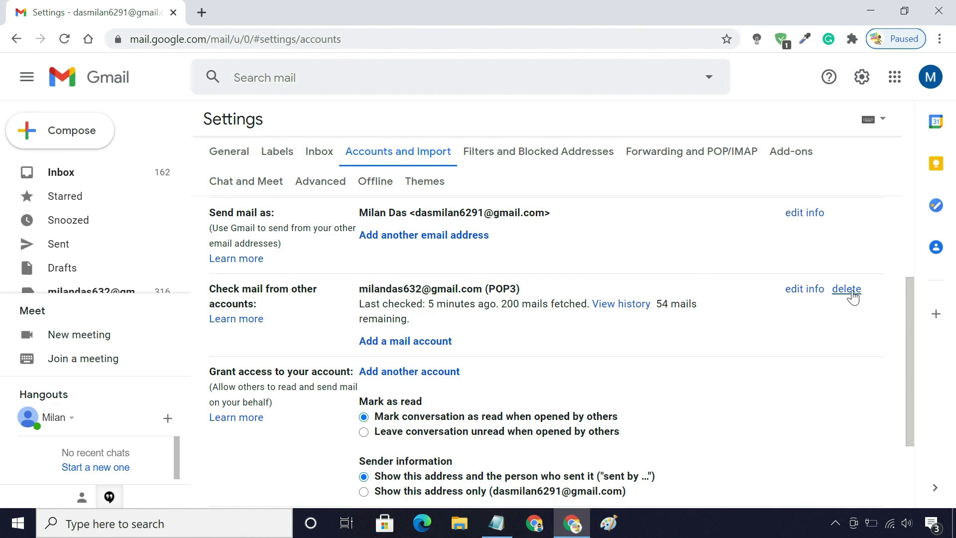